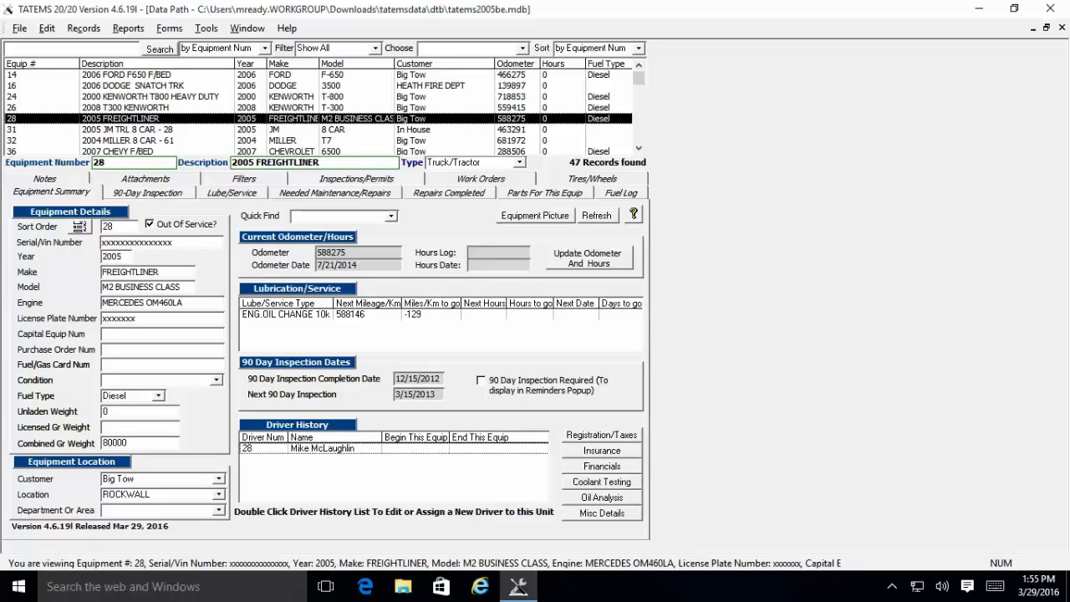
- Show equipment 28's Lube/Service records and review the service type and Accomplished By choices of the first record
left_click(235, 194)
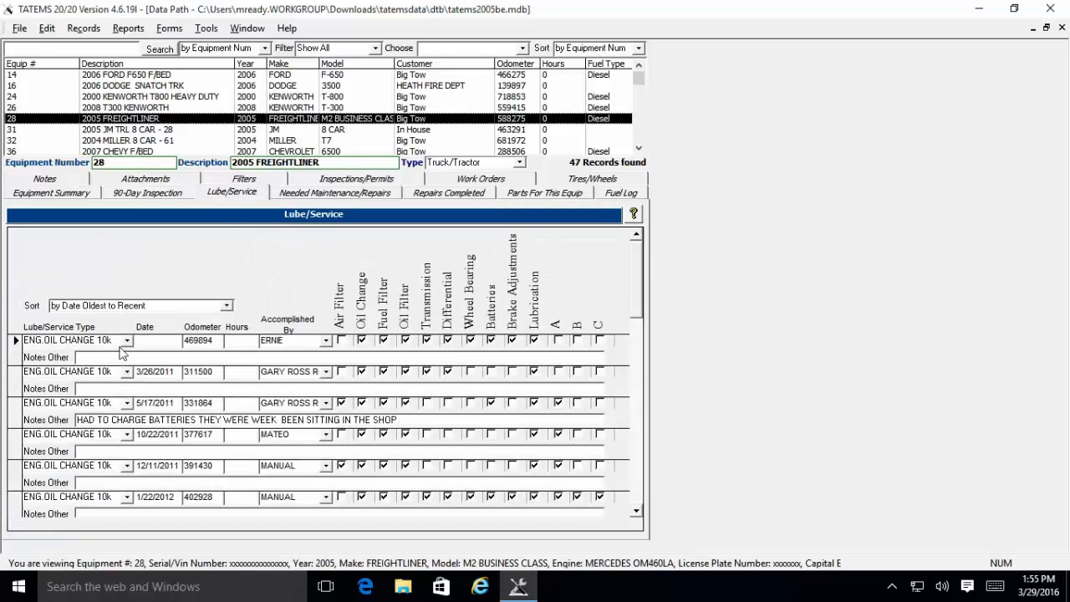
left_click(127, 341)
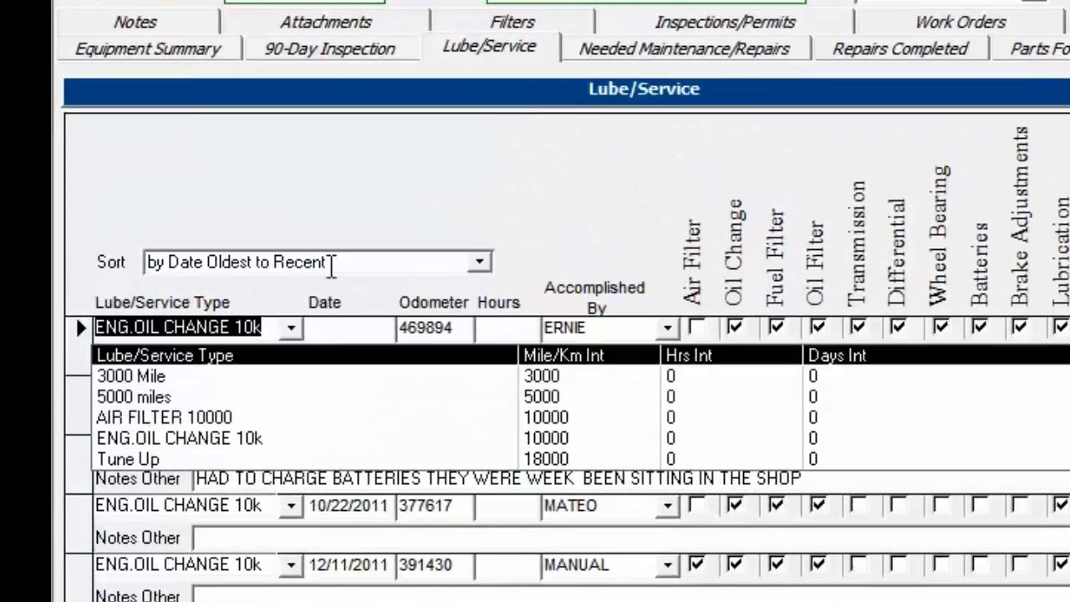
left_click(508, 192)
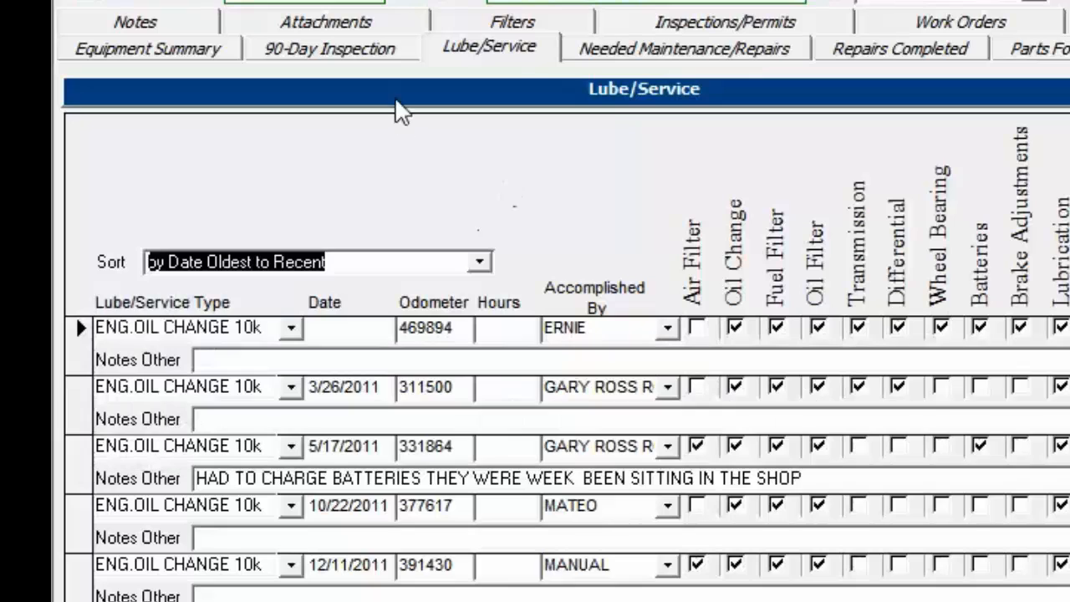
left_click(667, 329)
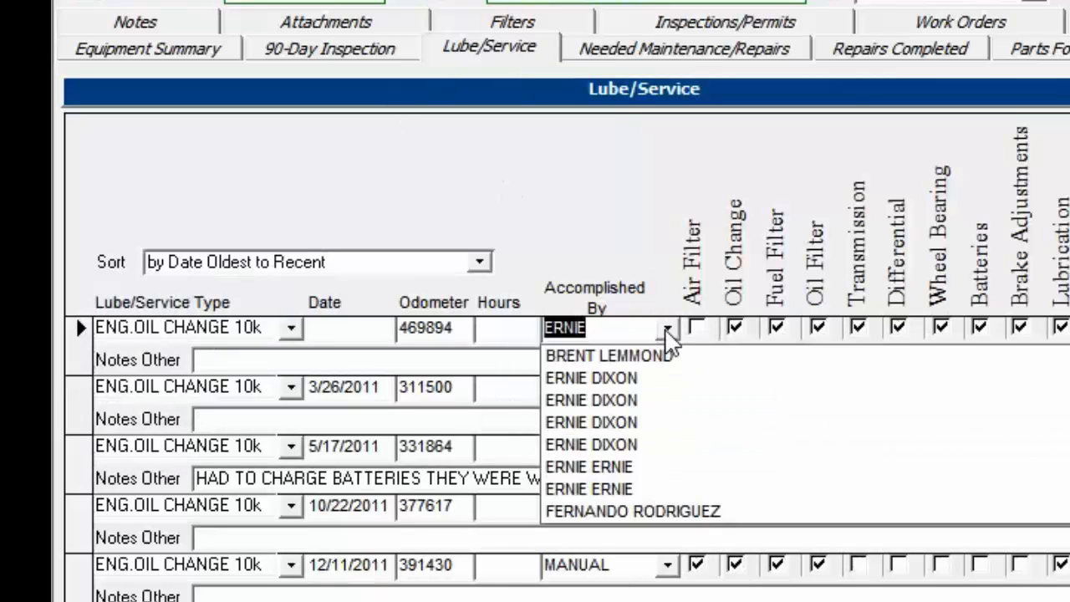
left_click(589, 489)
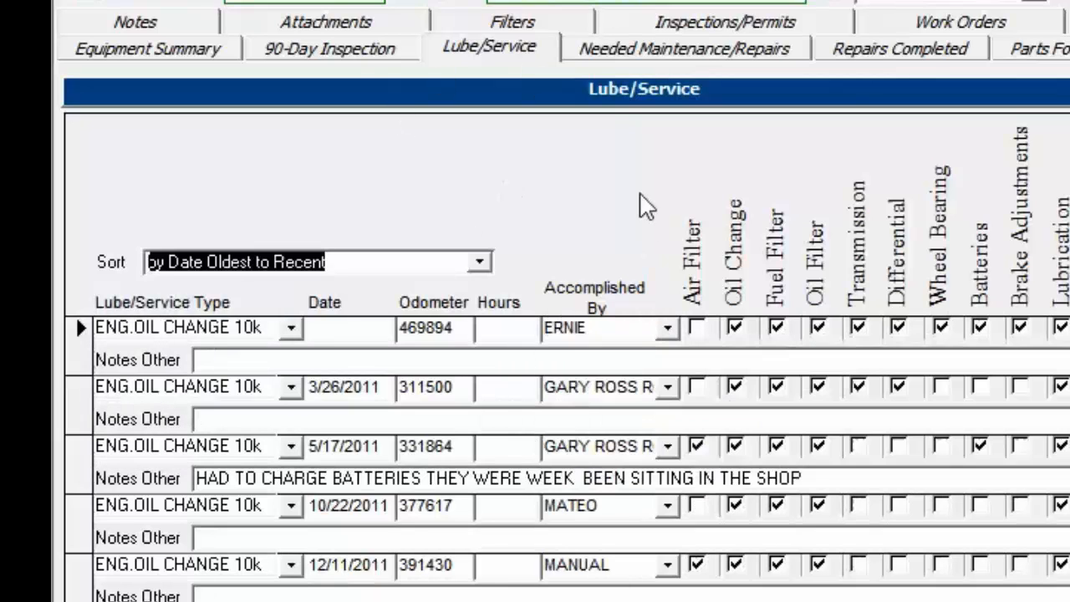
- Open the 12/15/2012 90-day inspection of equipment 28, review the available inspector names, and close the inspection
left_click(339, 51)
left_click(303, 171)
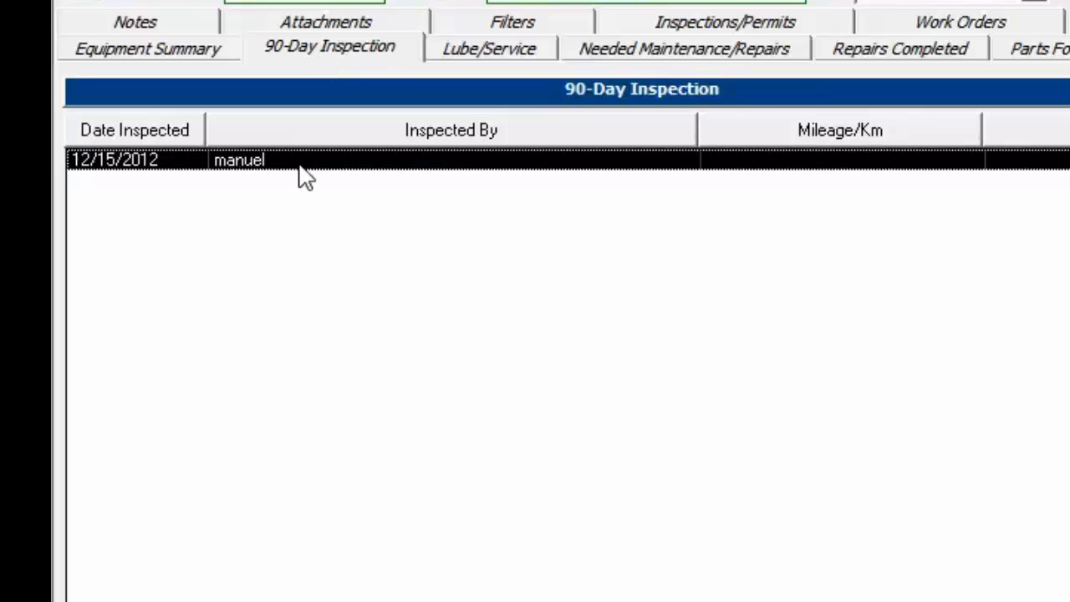
left_click(703, 10)
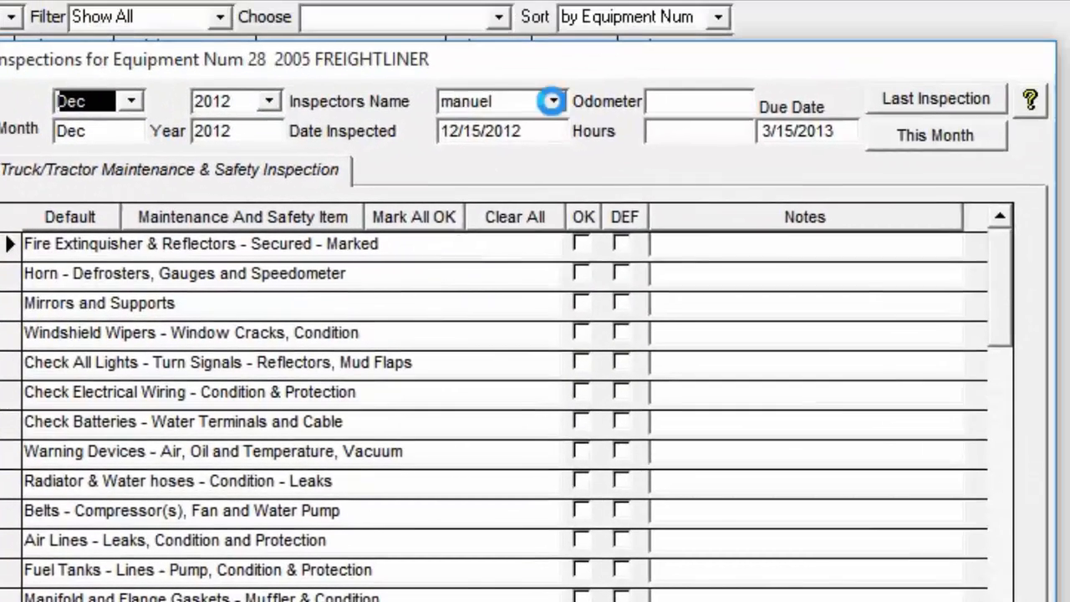
left_click(787, 2)
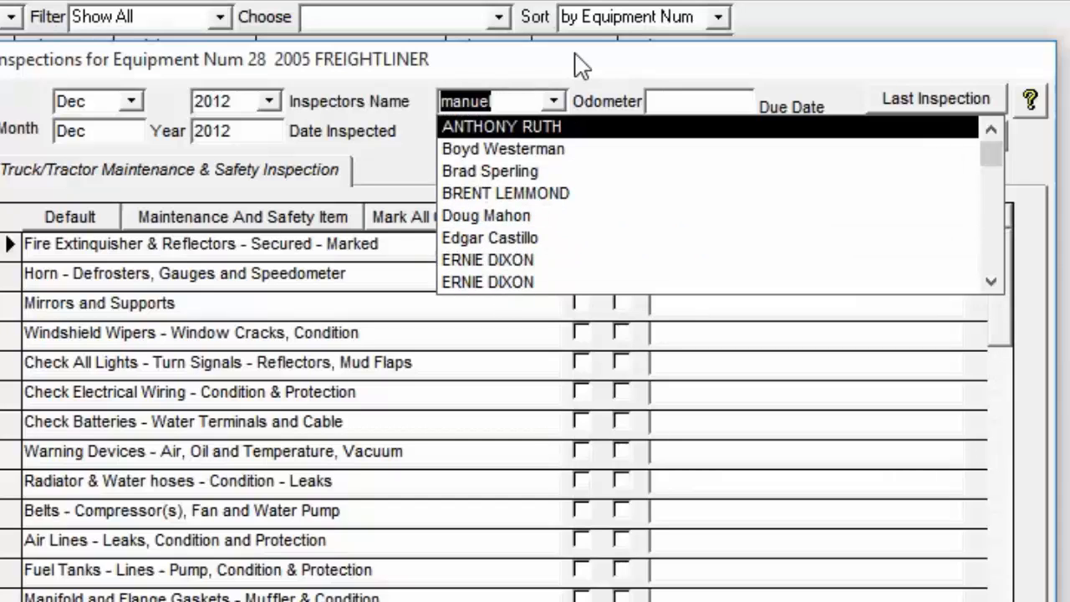
left_click(513, 72)
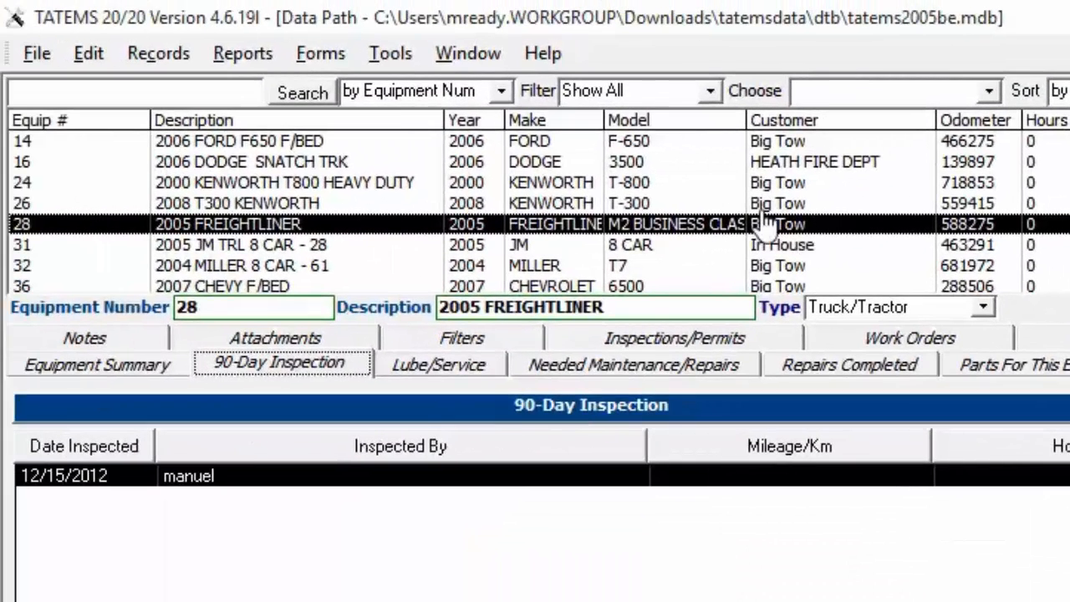
- Choose the Work Orders report All Grouped By Equipment Number in the report selection and review the starting equipment number choices
left_click(241, 53)
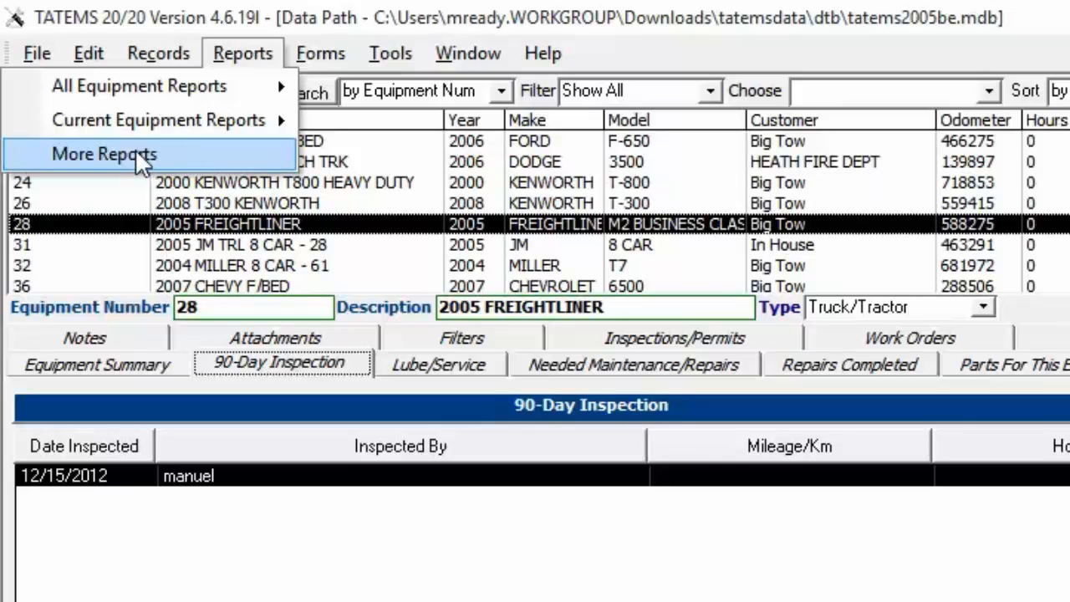
left_click(136, 150)
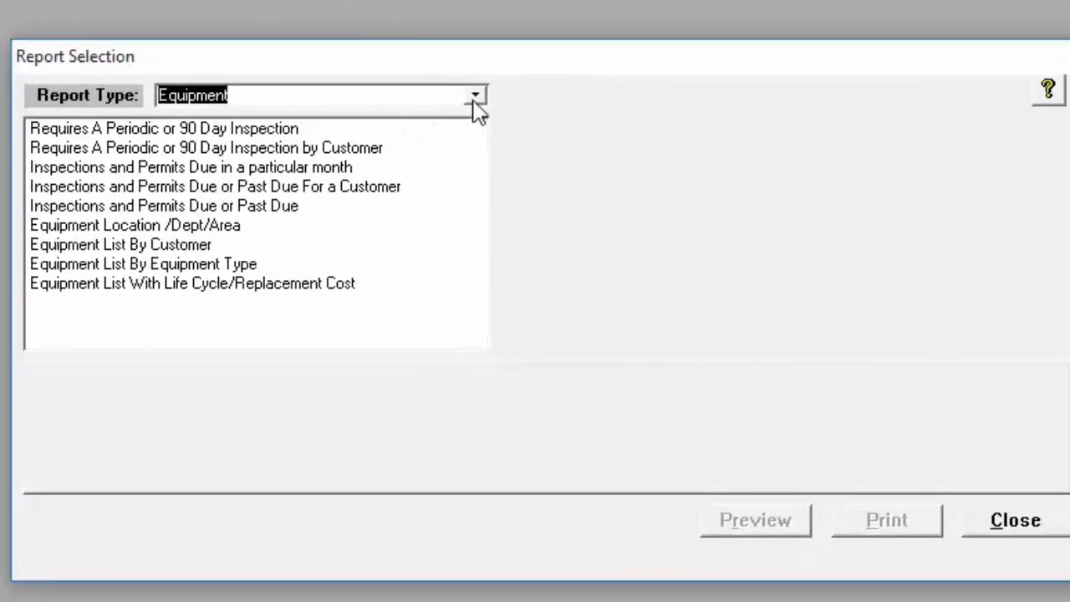
left_click(461, 89)
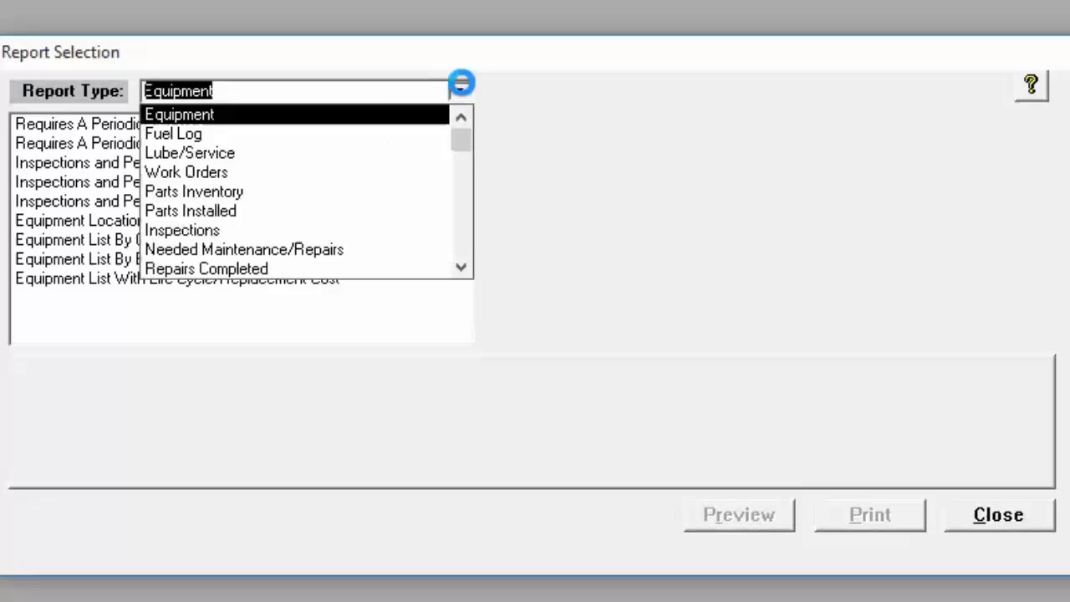
left_click(201, 167)
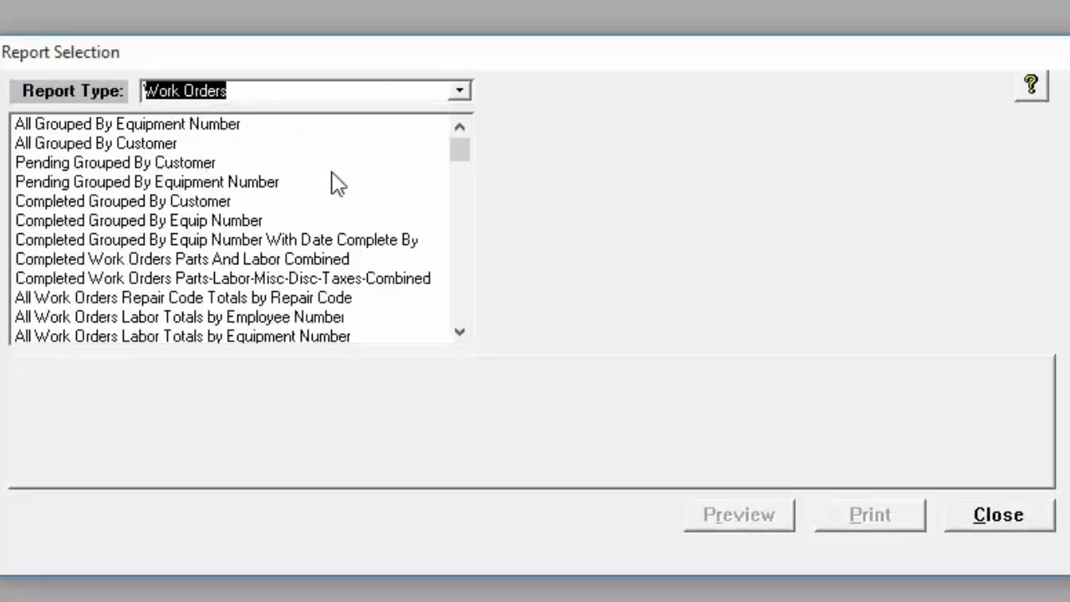
left_click(177, 131)
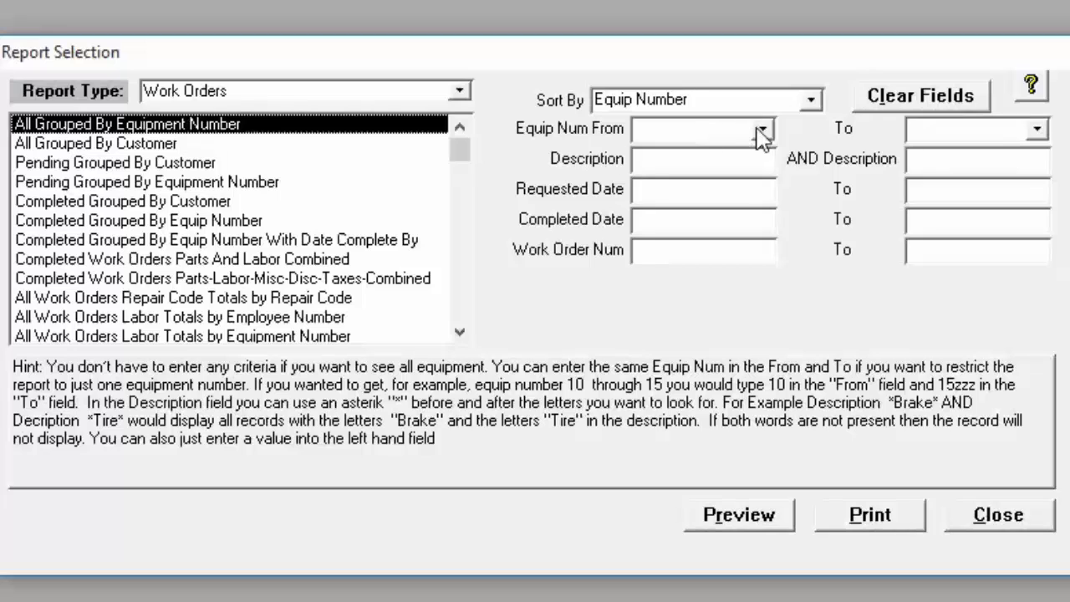
left_click(762, 131)
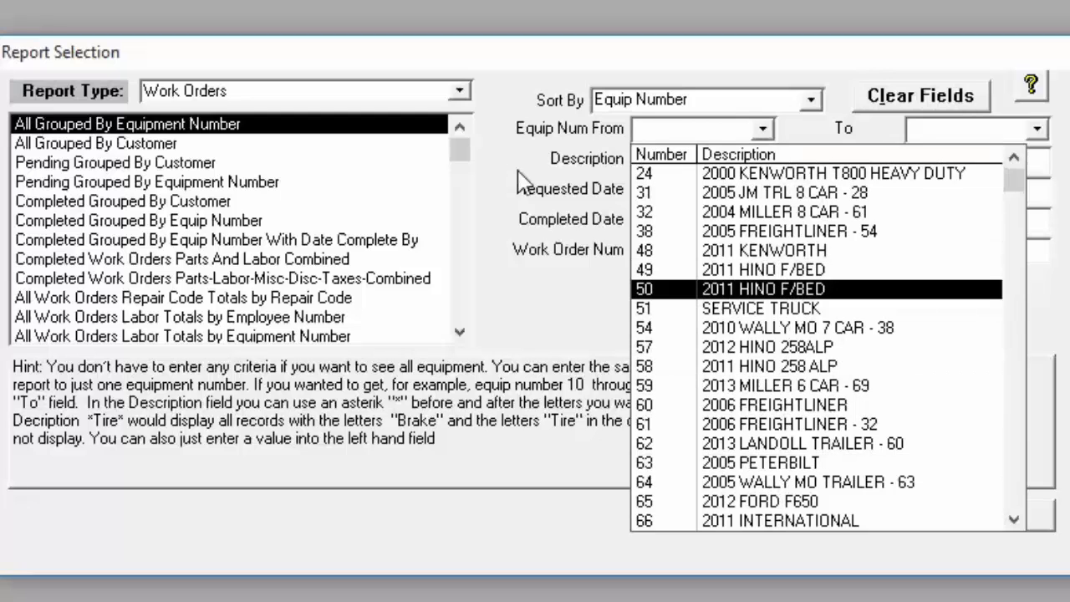
left_click(520, 176)
- Select the report Work Orders Total Costs by Repair Code, review the starting repair code choices, and close the report selection
left_click(461, 332)
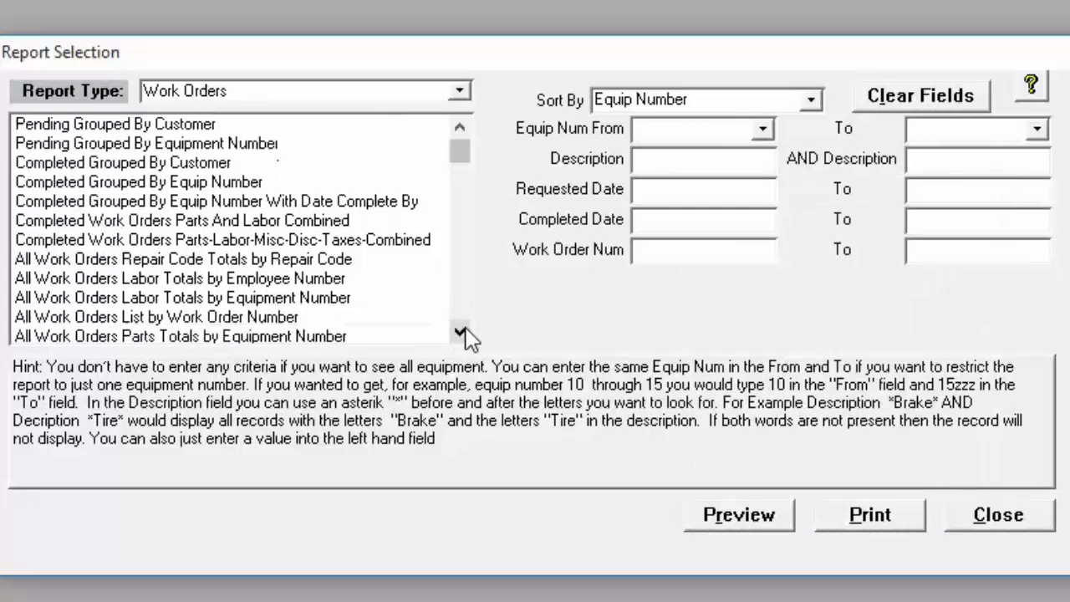
left_click(460, 332)
left_click(461, 332)
left_click(461, 332)
left_click(460, 332)
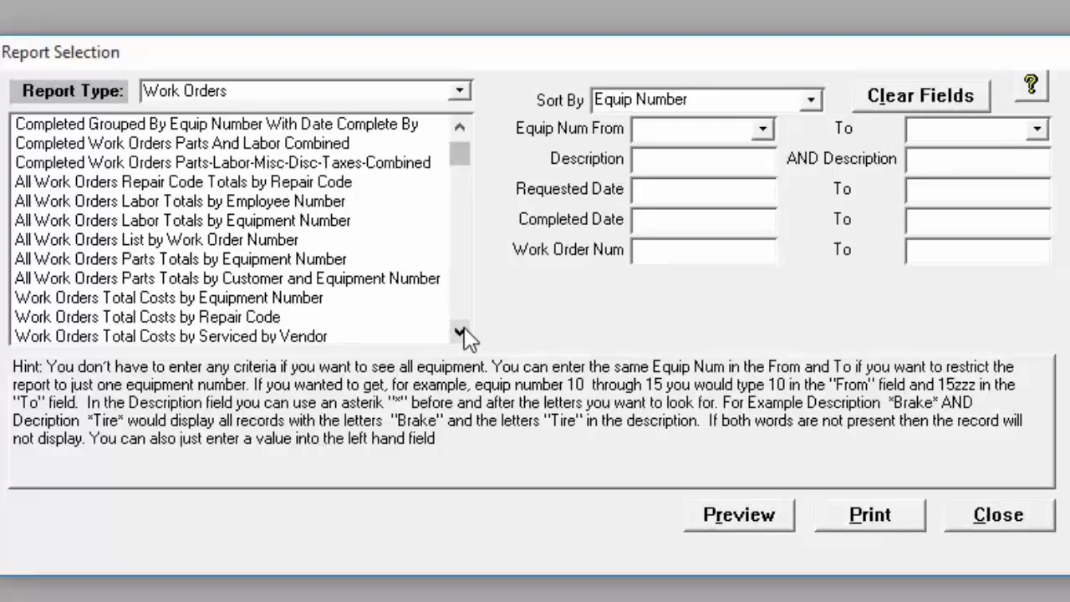
left_click(461, 332)
left_click(247, 301)
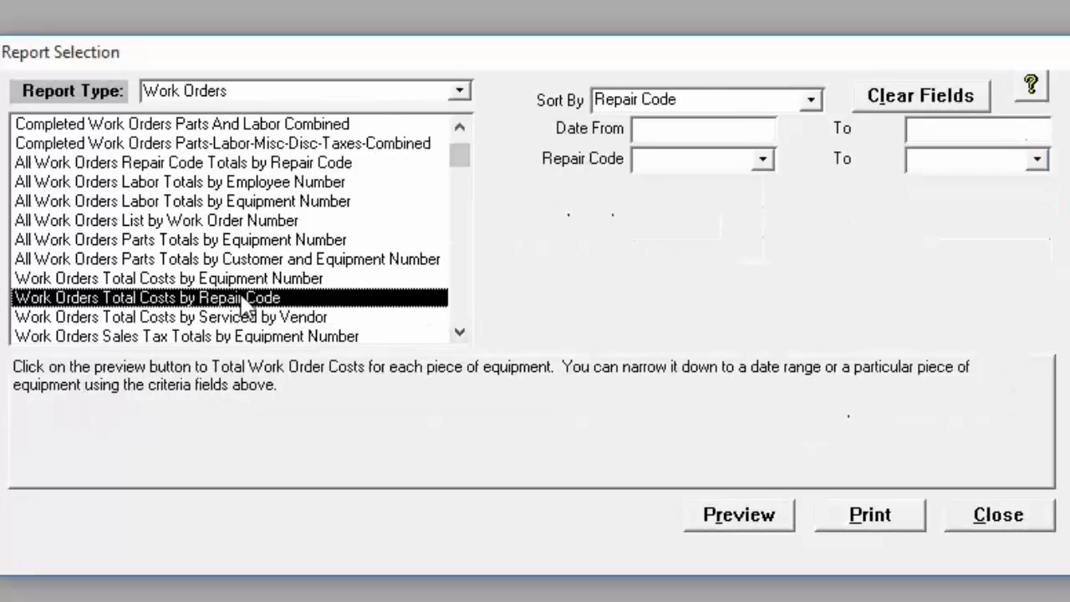
left_click(764, 162)
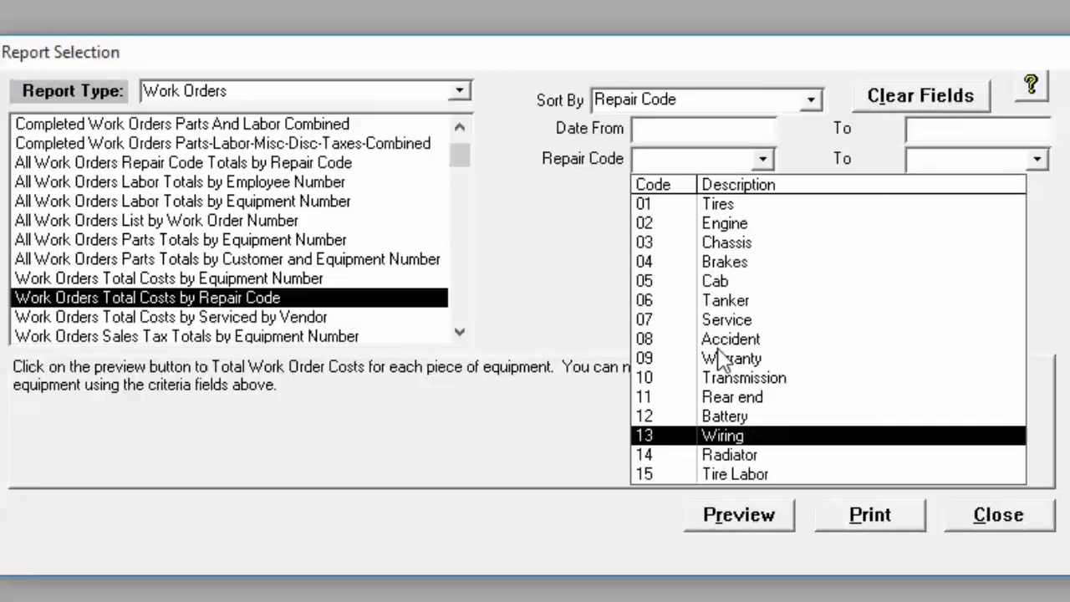
left_click(545, 203)
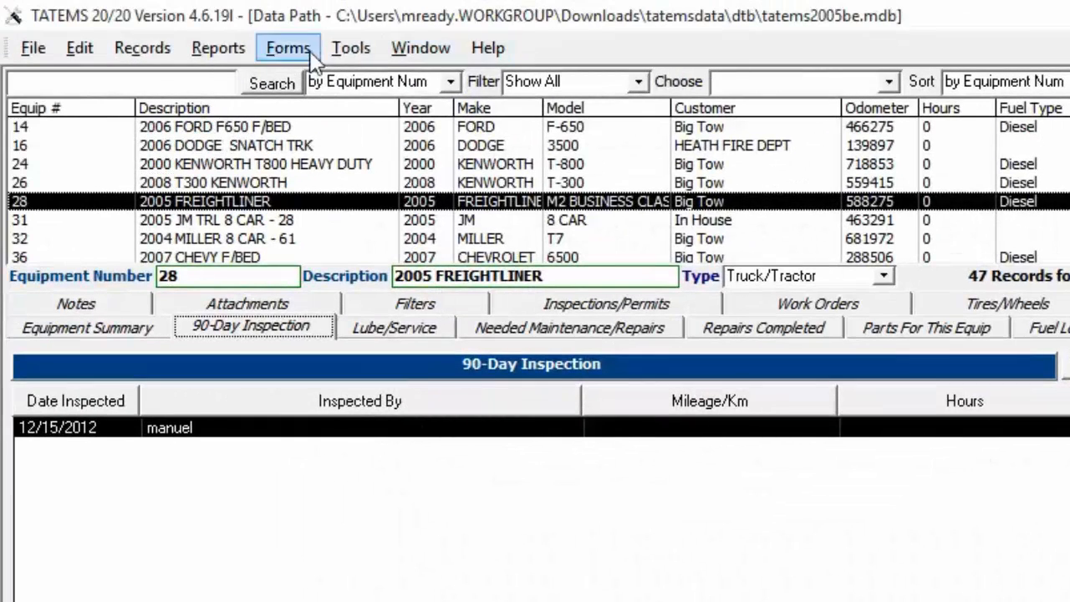
- Compare the 90-Day Inspection and Lube/Service records of equipment 28, ending on Lube/Service
left_click(378, 328)
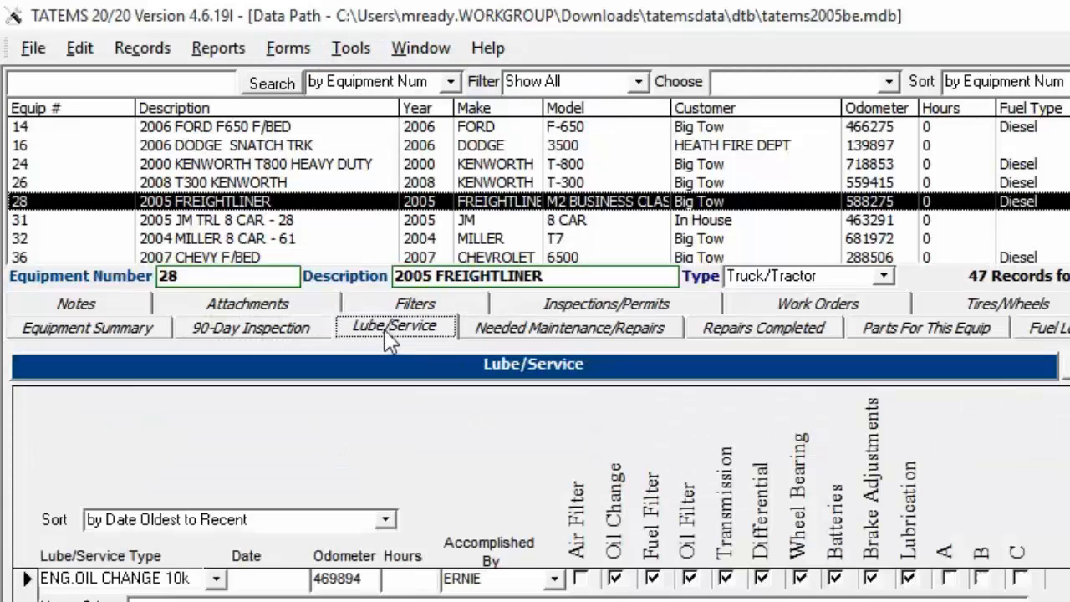
left_click(223, 331)
left_click(386, 331)
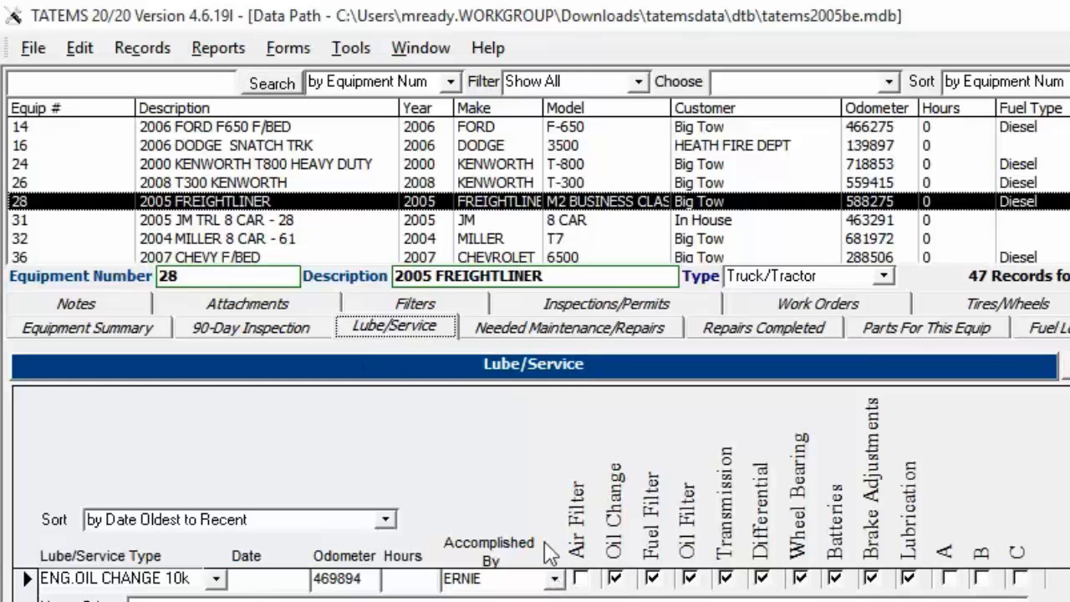
- Open the Personnel form, view the details of the person with assigned number 60, and close the form
left_click(288, 50)
mouse_move(218, 48)
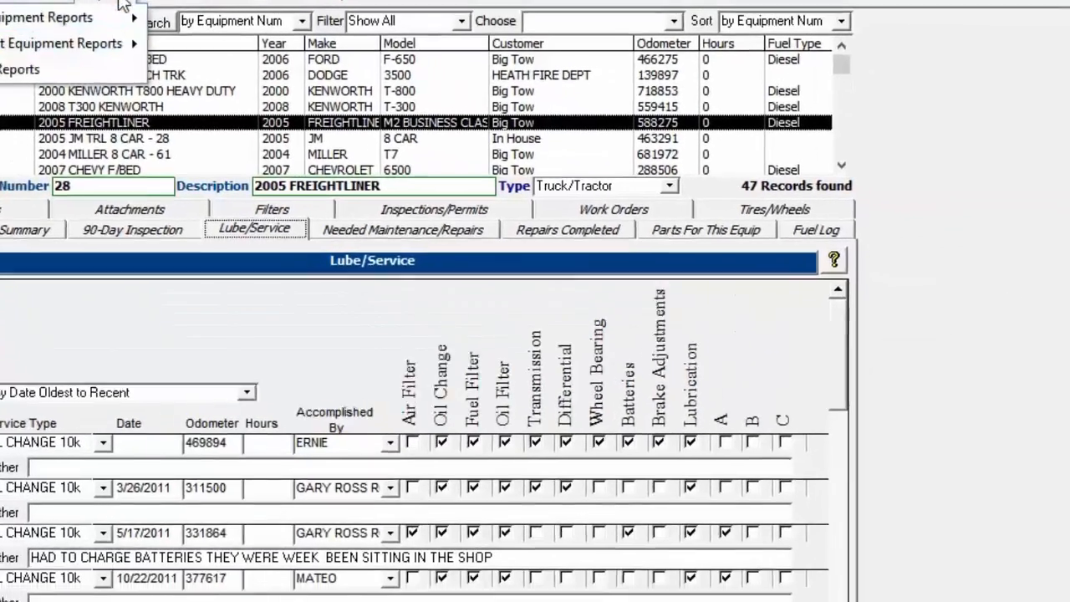
mouse_move(159, 1)
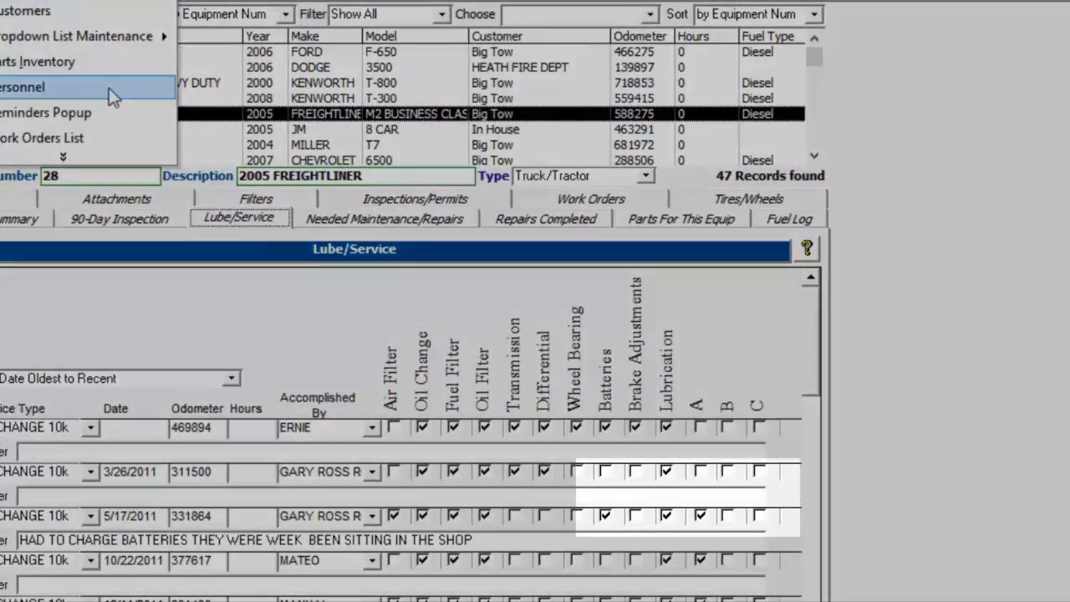
left_click(109, 87)
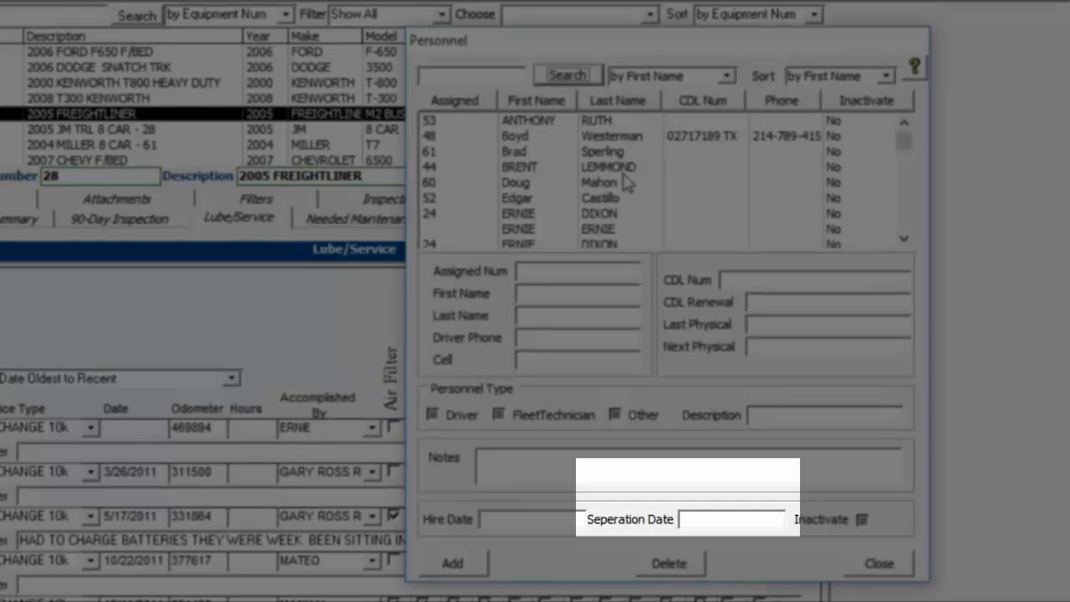
left_click(603, 183)
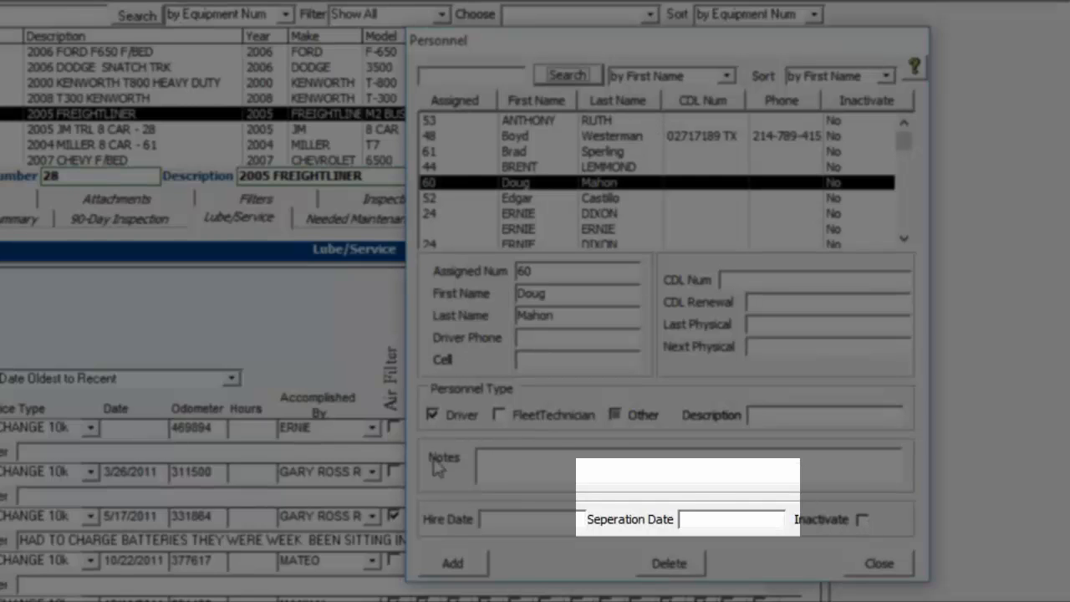
left_click(881, 563)
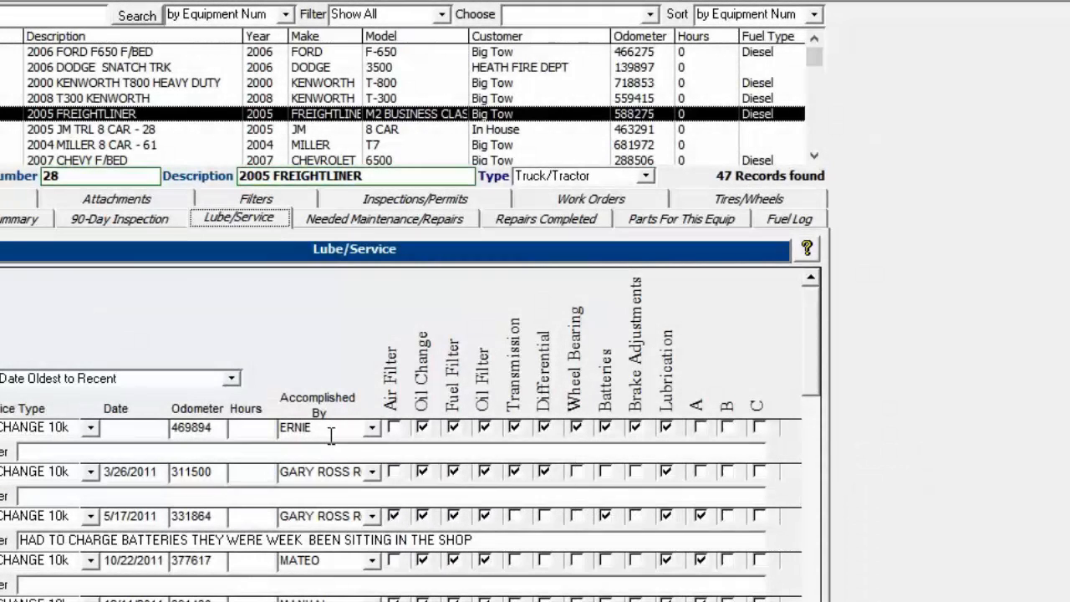
- Check the Accomplished By choices again for the first Lube/Service record without changing the entry
left_click(371, 428)
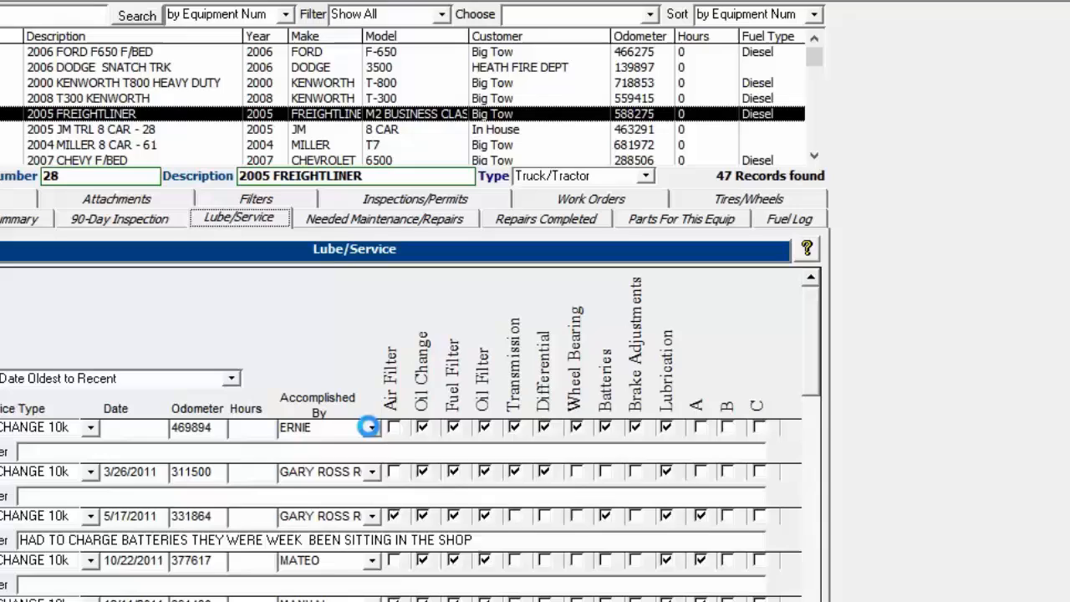
left_click(357, 378)
left_click(319, 429)
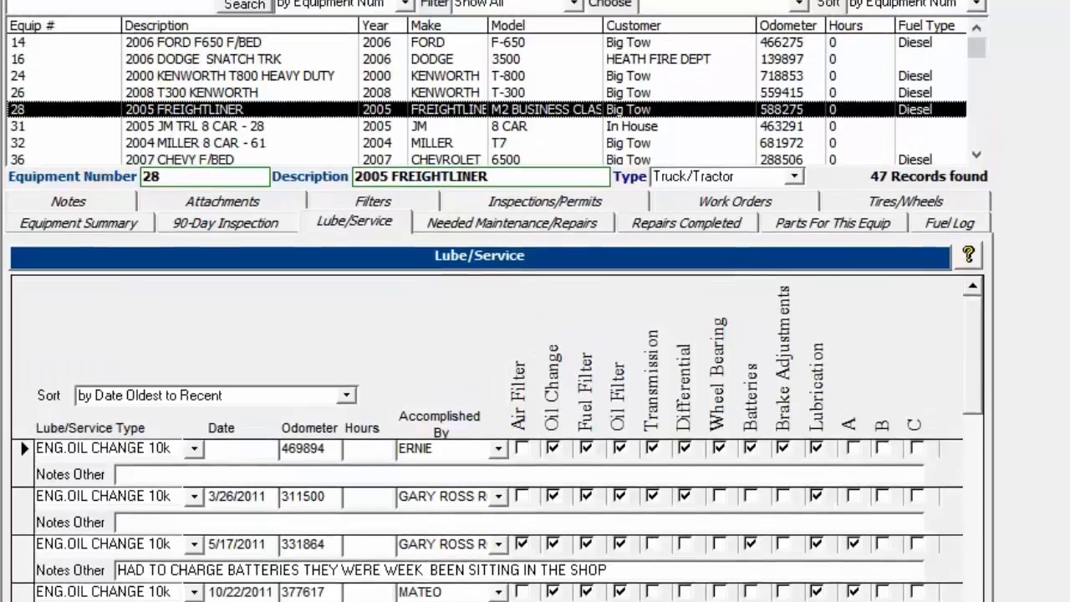
- Open the miscellaneous user preferences and review all Default Printer Tray choices, keeping Auto
left_click(317, 43)
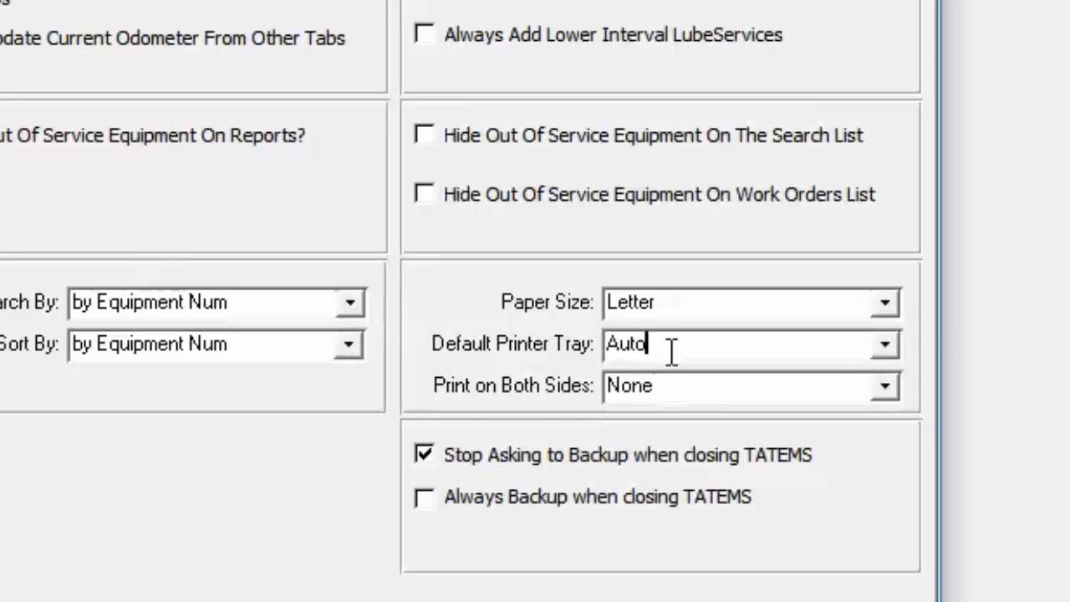
left_click(884, 345)
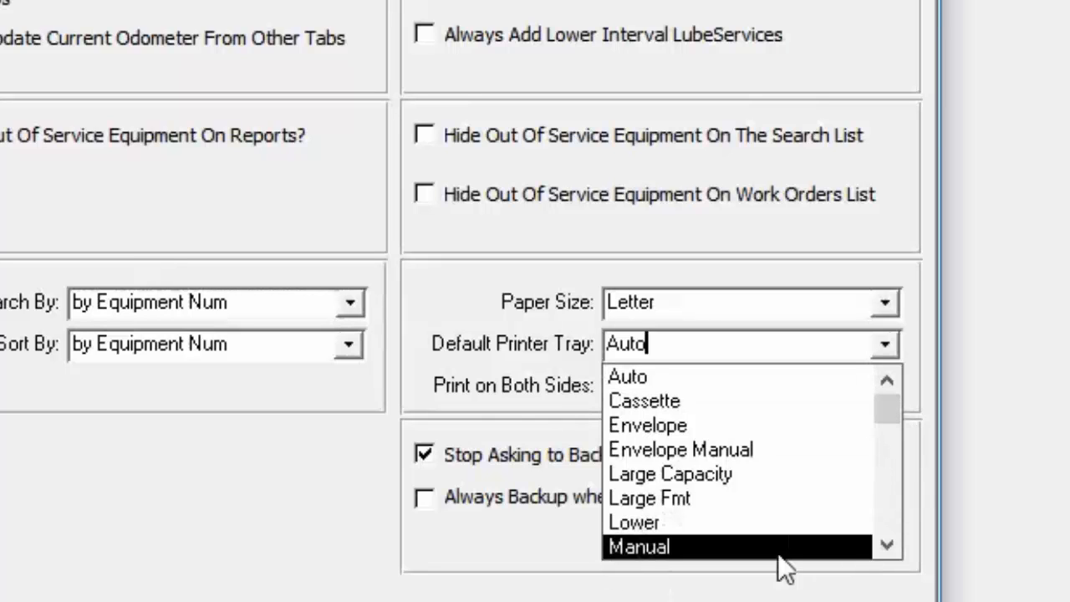
left_click(886, 543)
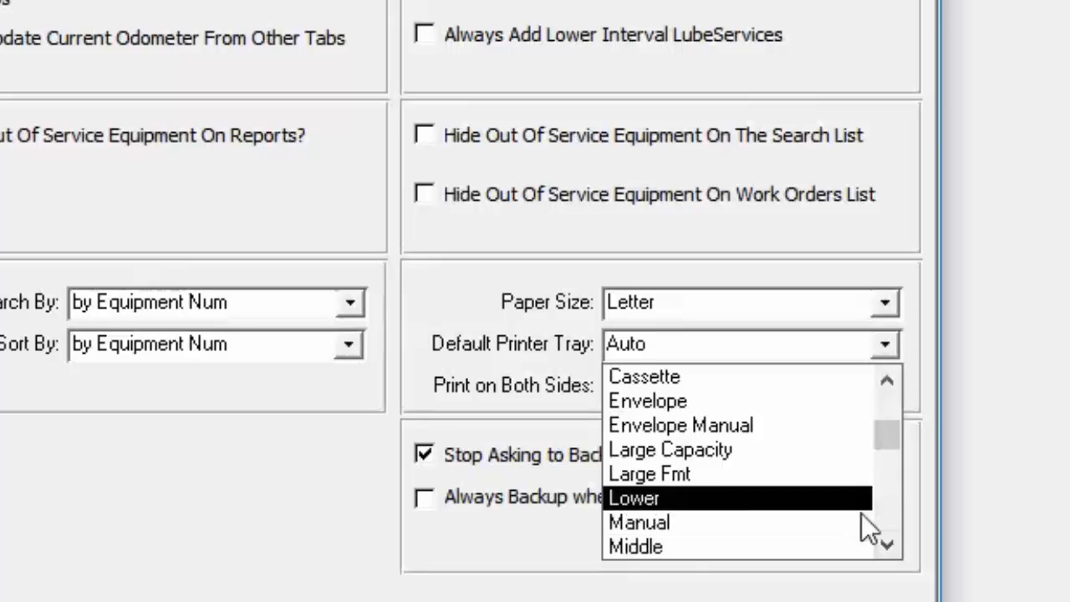
double_click(887, 544)
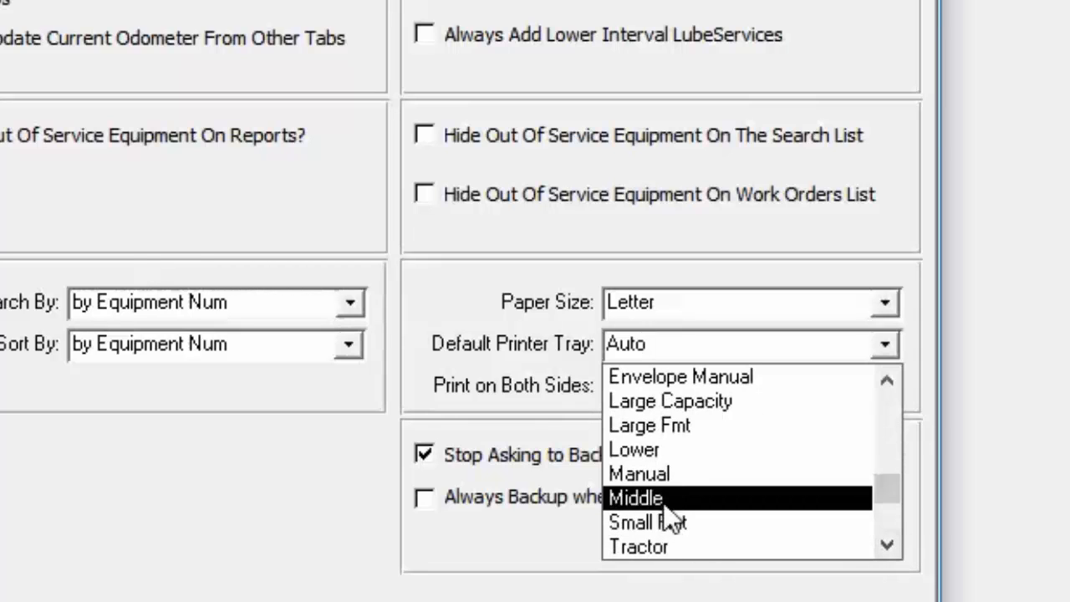
left_click(888, 543)
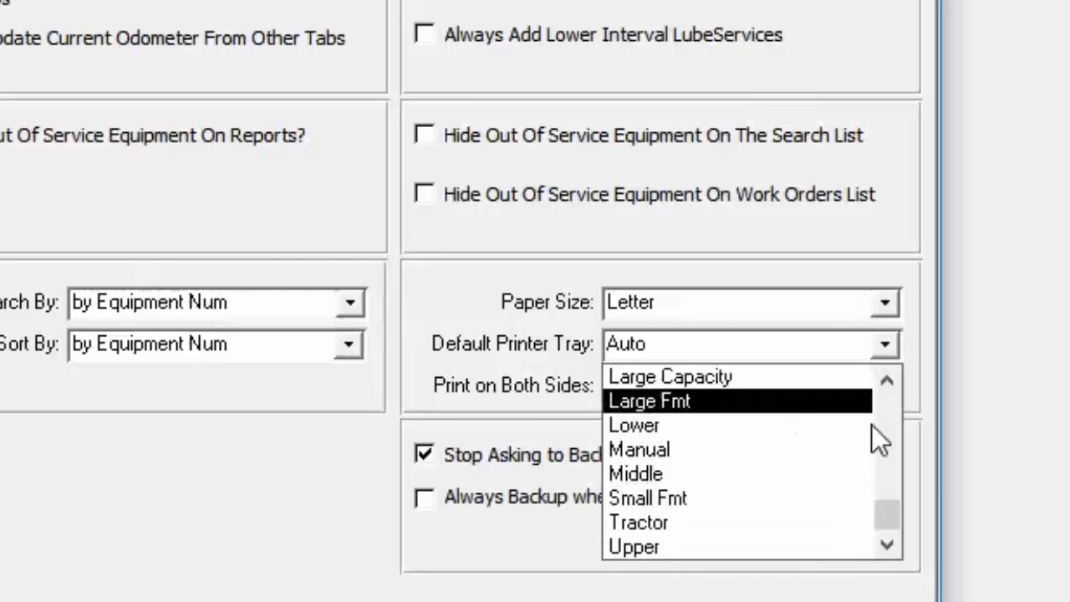
left_click_drag(887, 517, 888, 364)
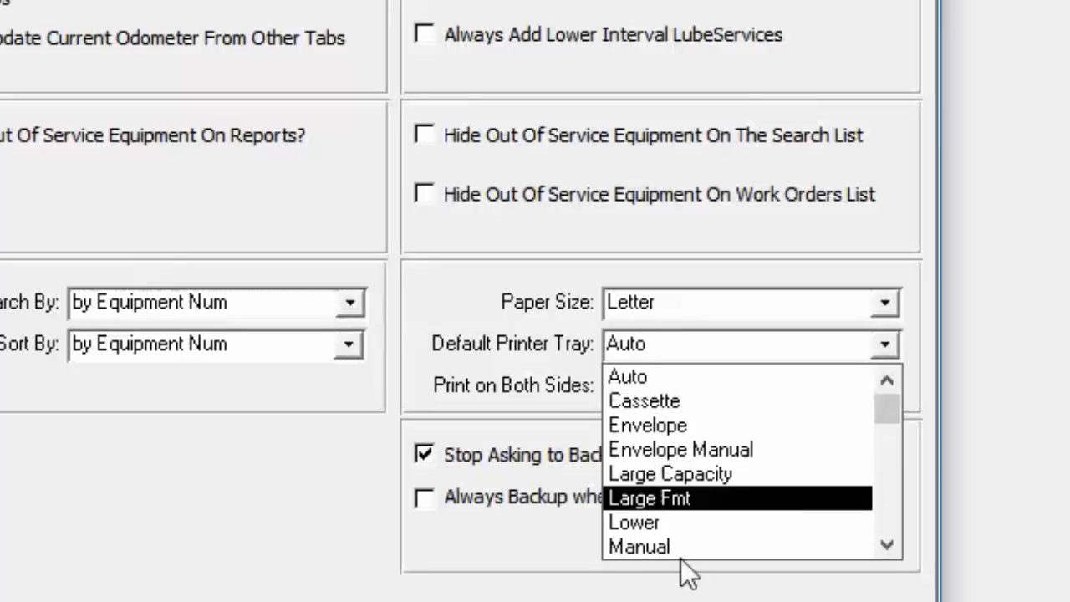
left_click(491, 327)
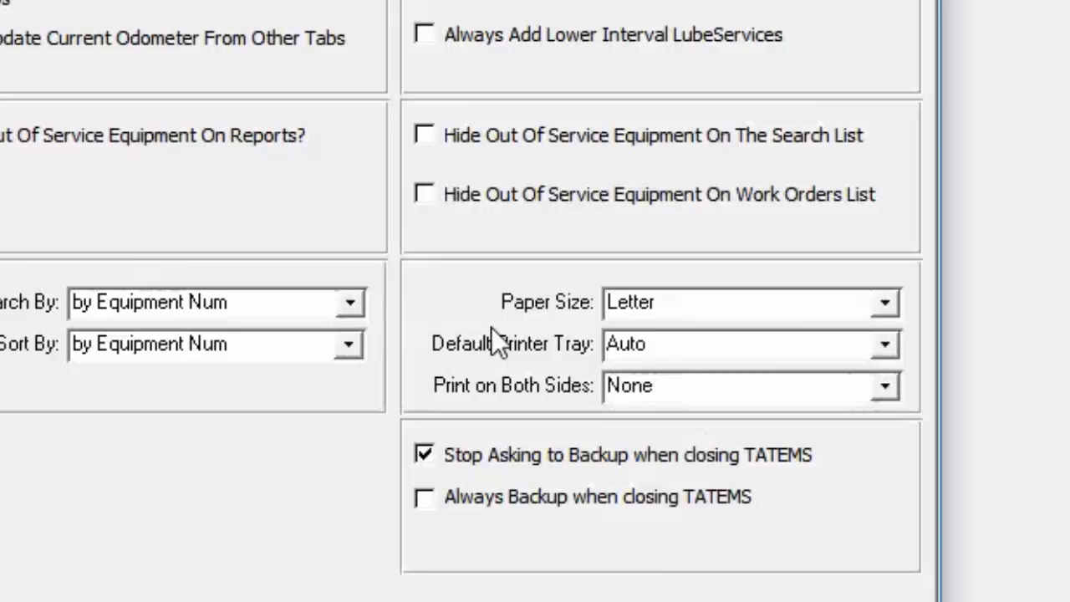
- Review the Print on Both Sides choices without changing the setting, and close the user preferences
left_click(885, 390)
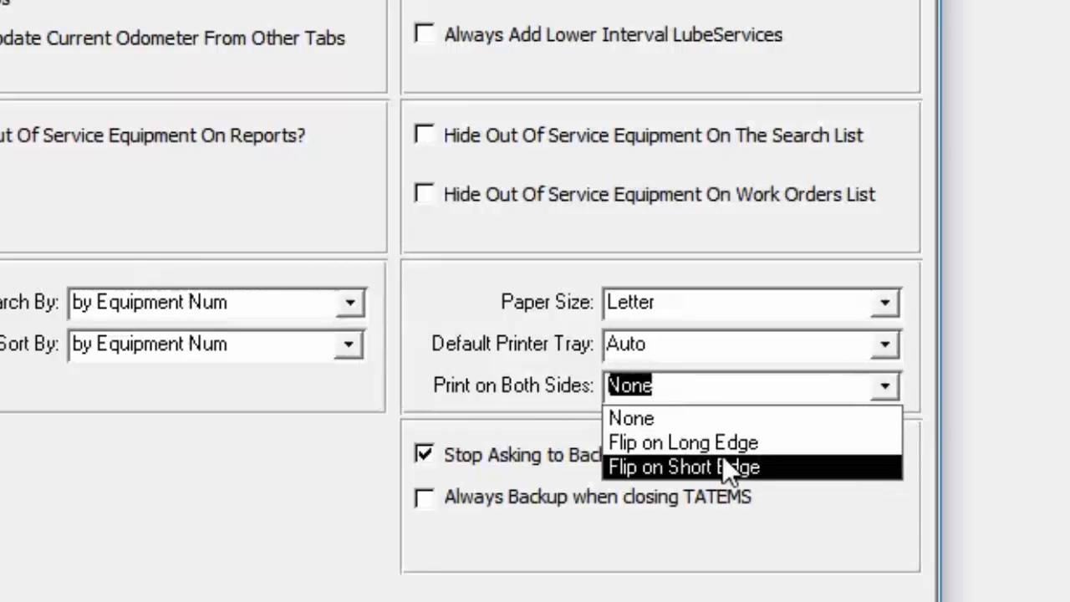
left_click(494, 302)
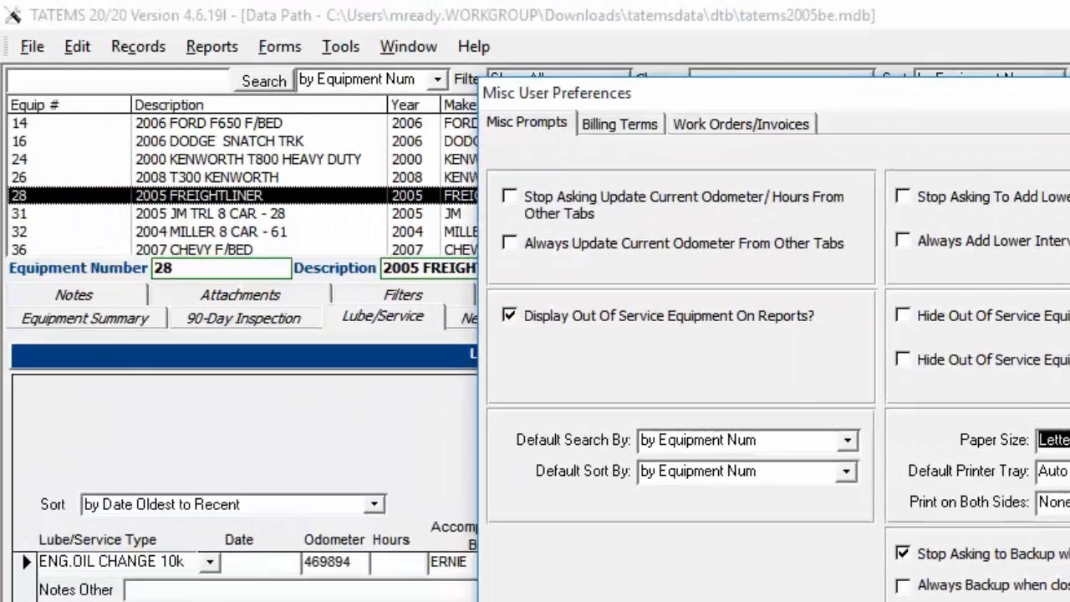
key("Escape")
- Open the Lube/Service Types dropdown list and view the interval details of 5000 miles and 3000 Mile
left_click(279, 46)
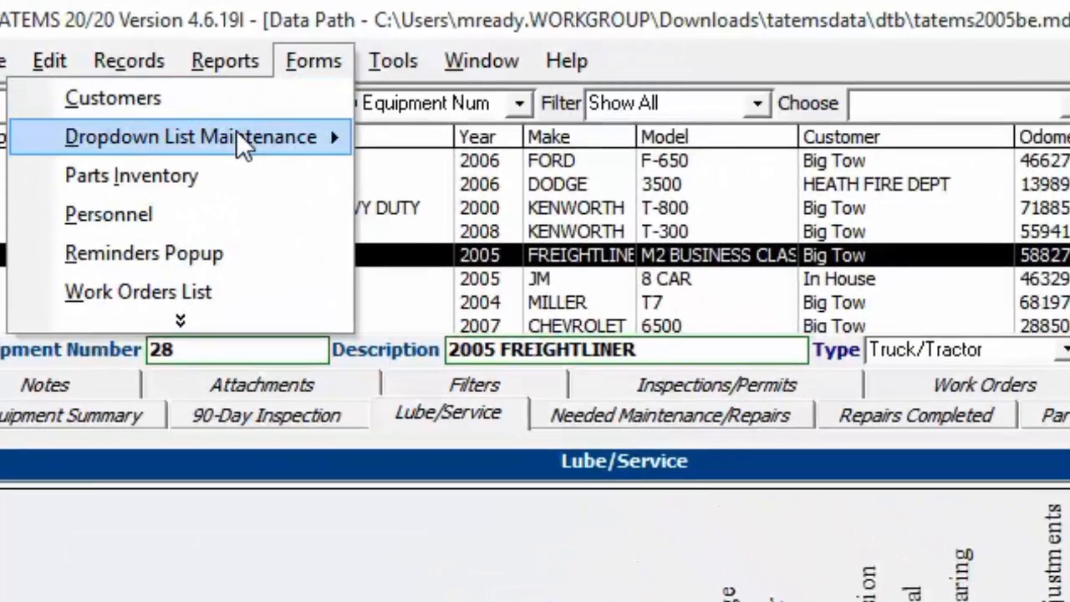
mouse_move(236, 130)
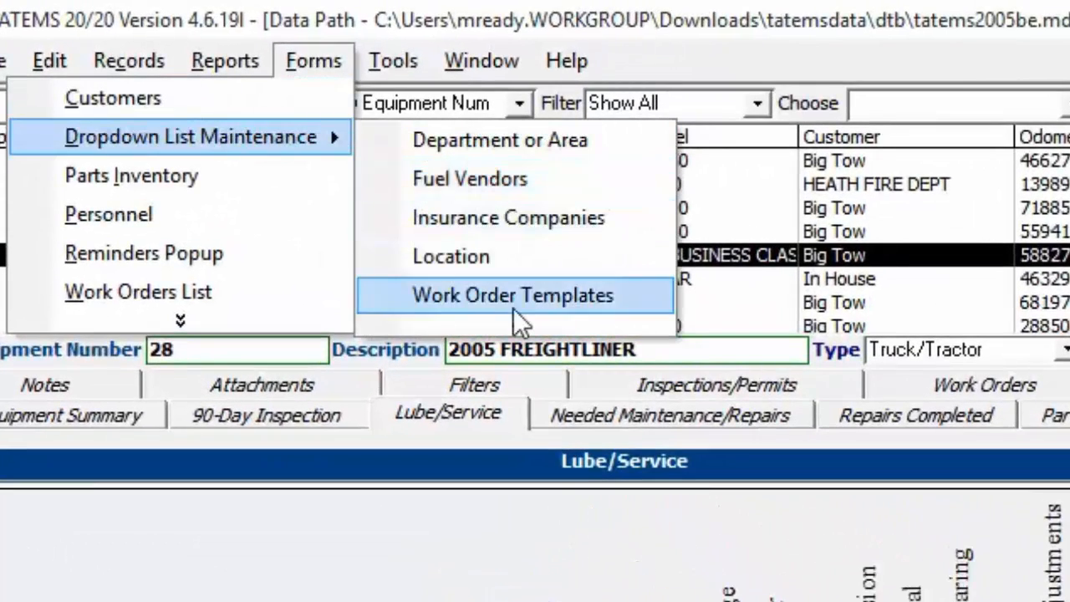
mouse_move(496, 324)
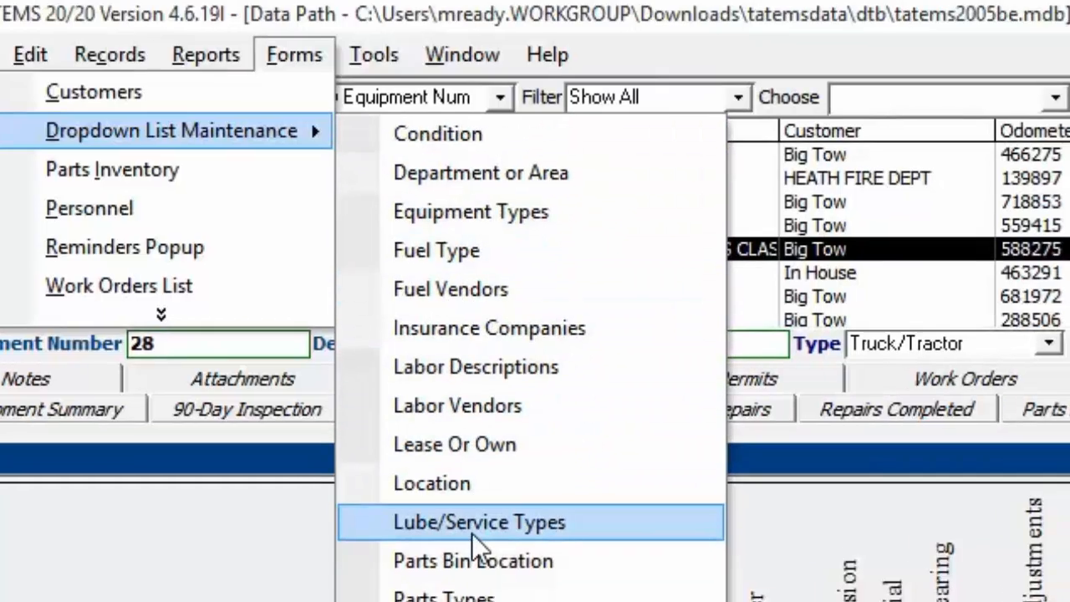
left_click(472, 531)
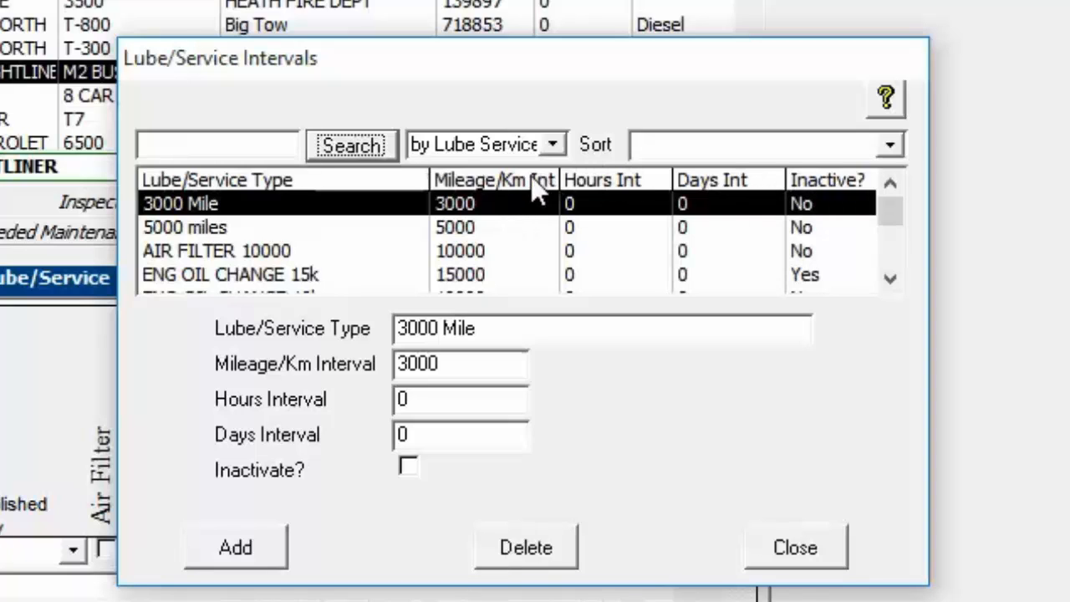
left_click(494, 227)
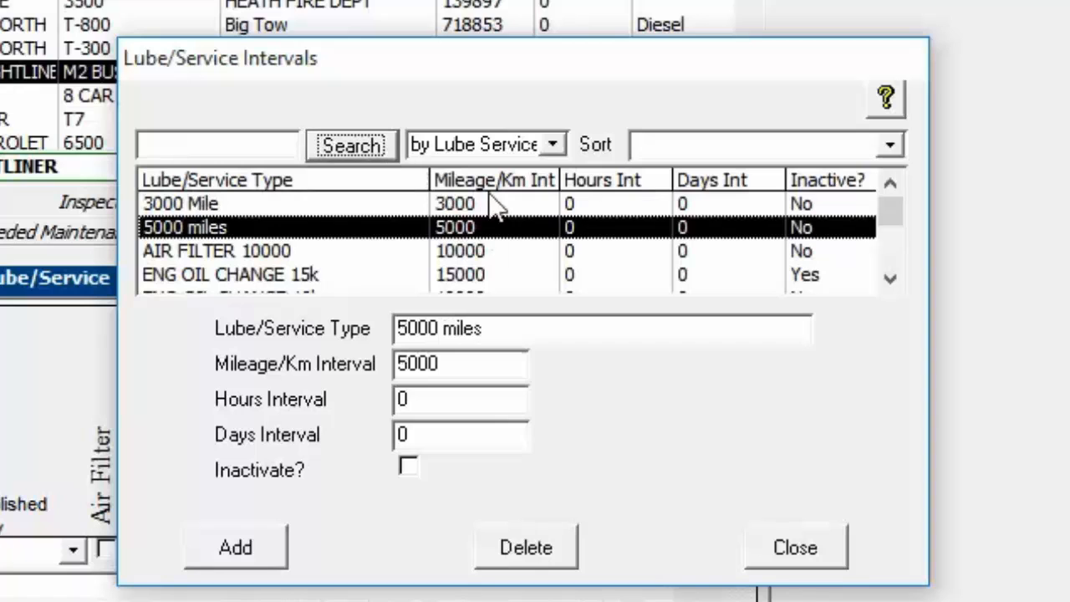
left_click(190, 202)
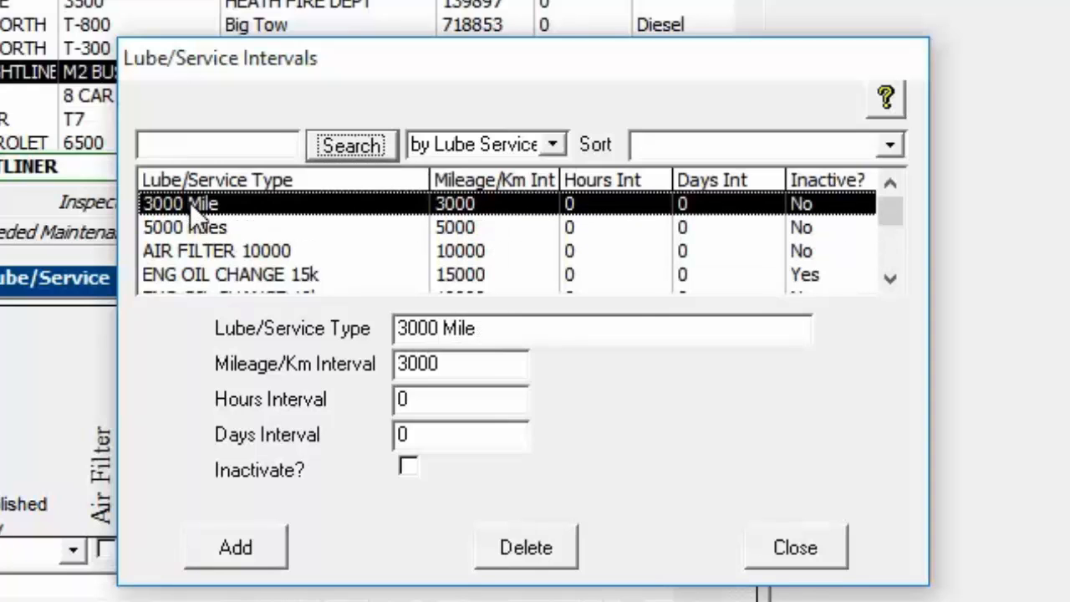
- Look through the remaining lube/service types and their inactive status, and close the intervals form
left_click(892, 280)
left_click(896, 283)
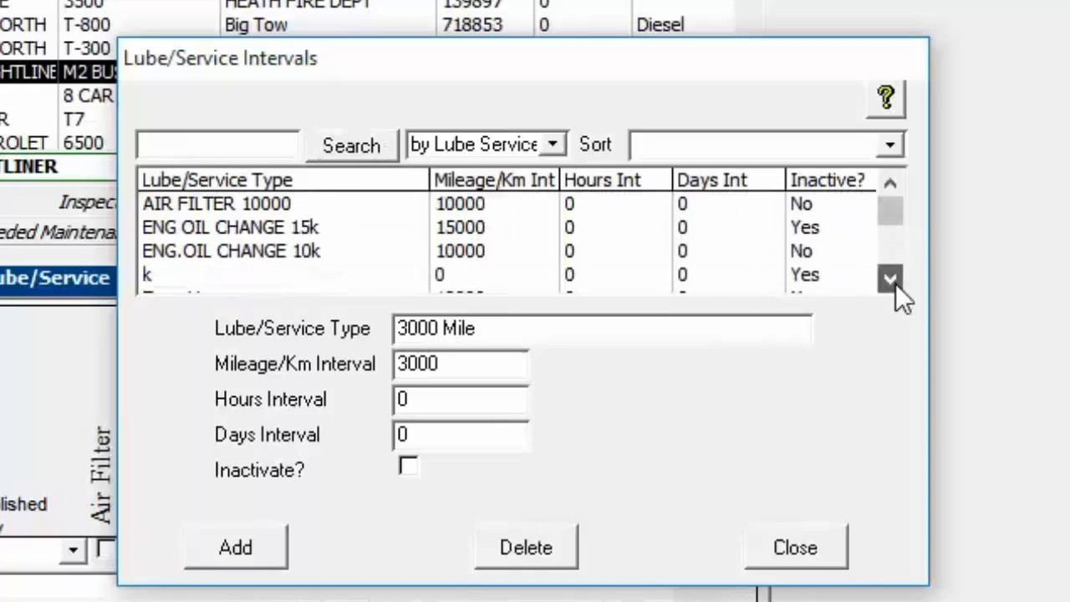
left_click_drag(880, 240, 889, 180)
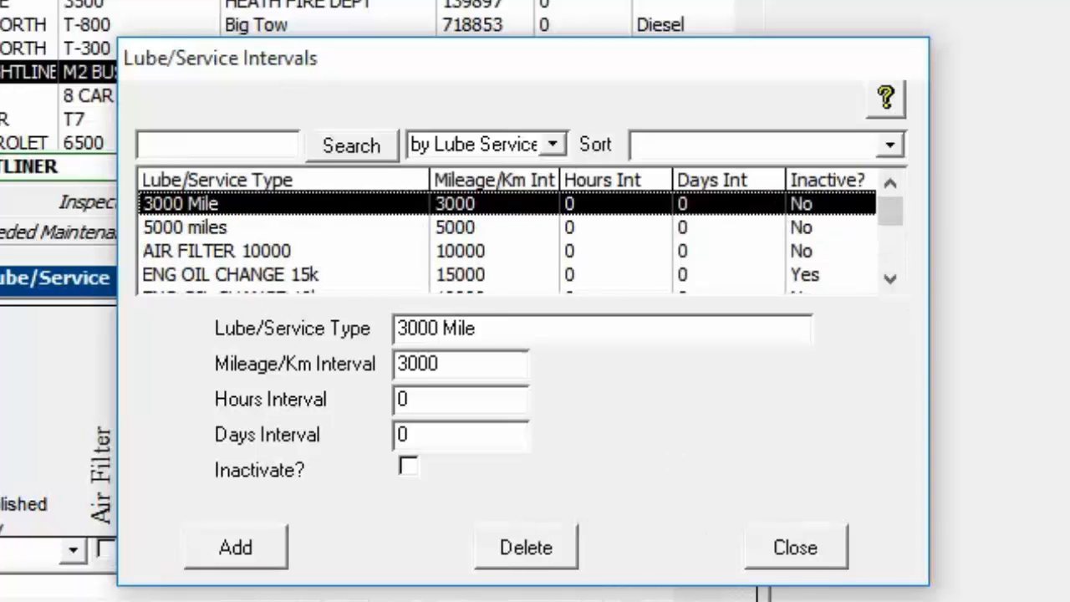
left_click(807, 563)
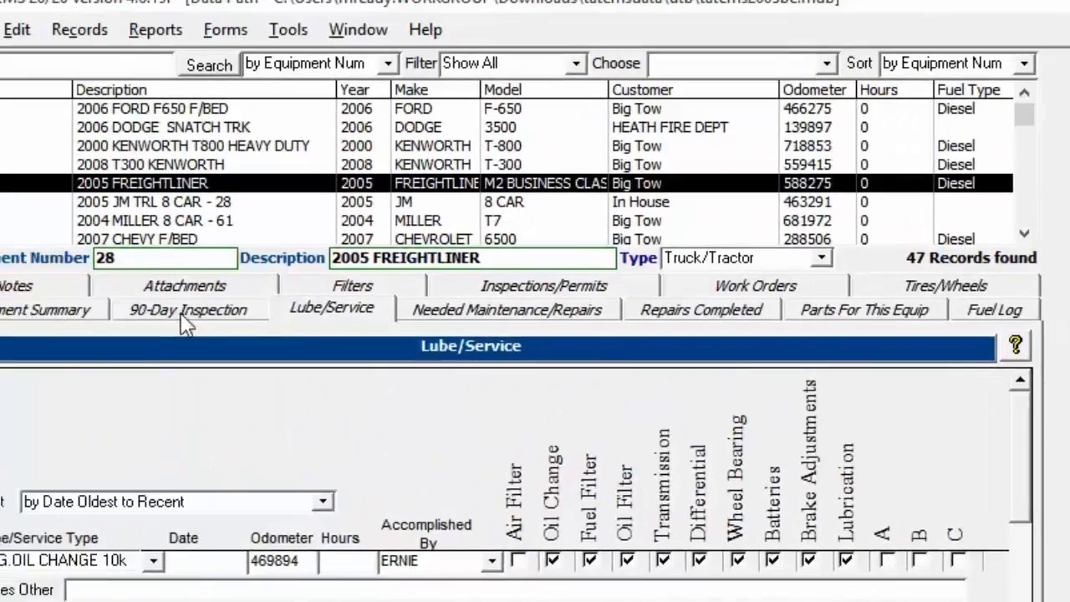
- Open the 90-Day Inspection form for equipment 28 and set the March 2016 Date Inspected to 3/29/2016
left_click(185, 325)
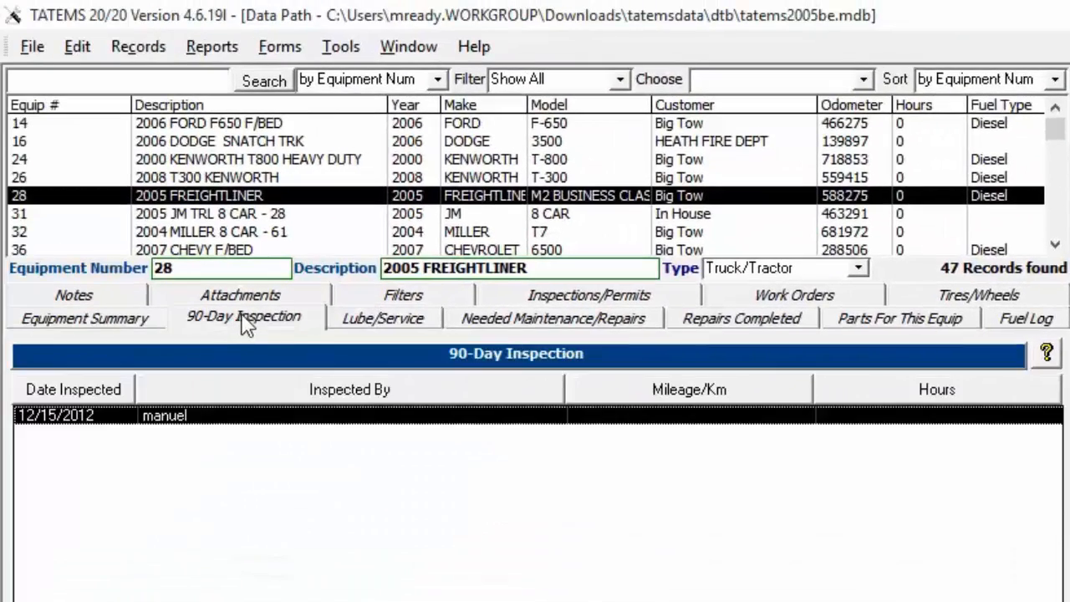
double_click(152, 408)
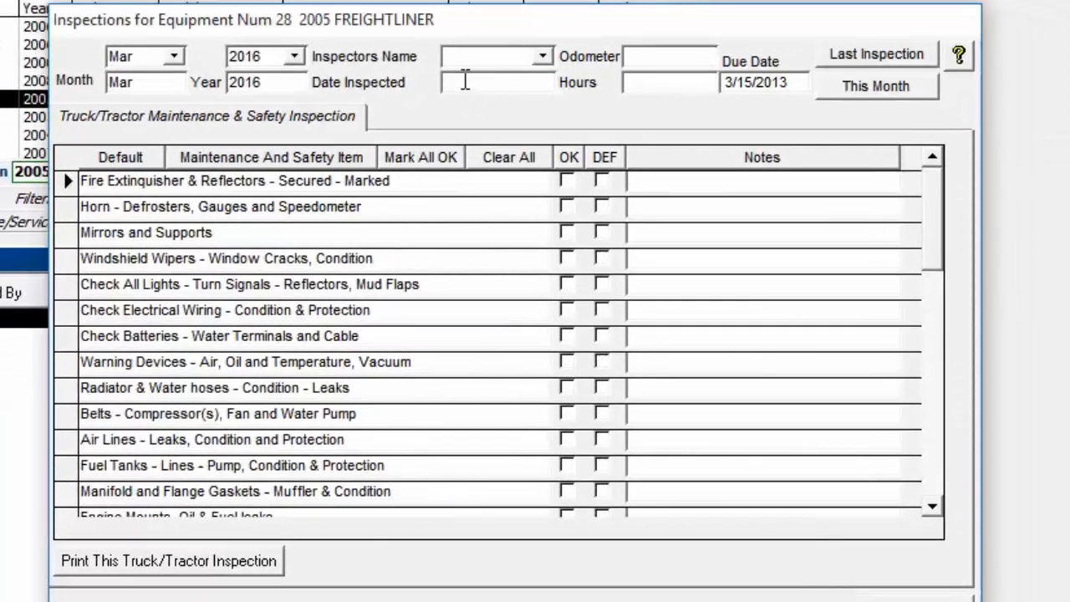
left_click(466, 85)
double_click(493, 80)
key("ctrl+a")
- Switch the inspection year to 2015 and back to 2016 to compare the Date Inspected entries
left_click(294, 57)
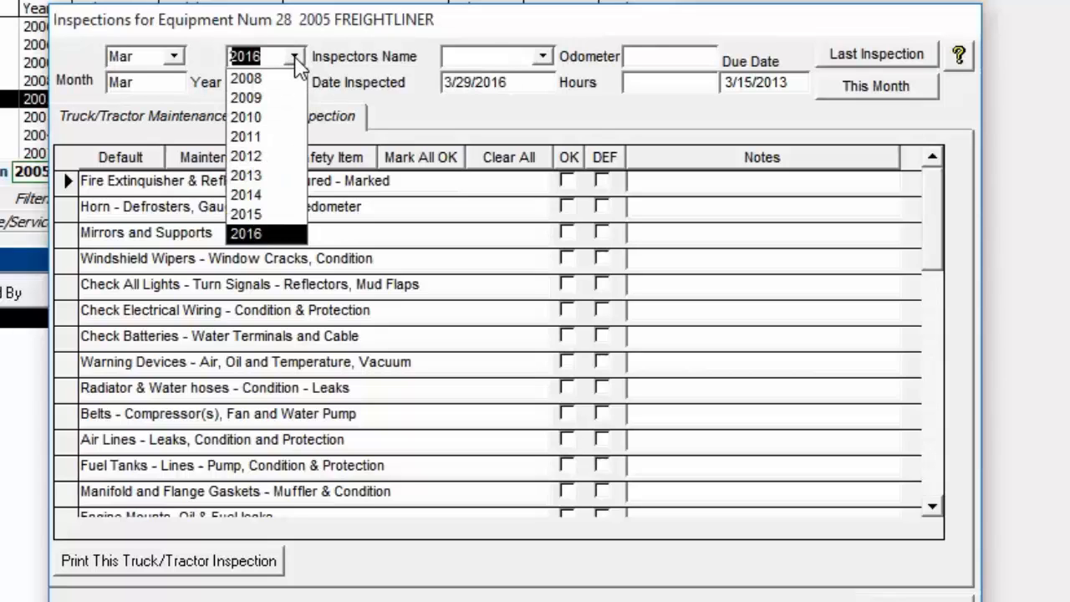
left_click(262, 219)
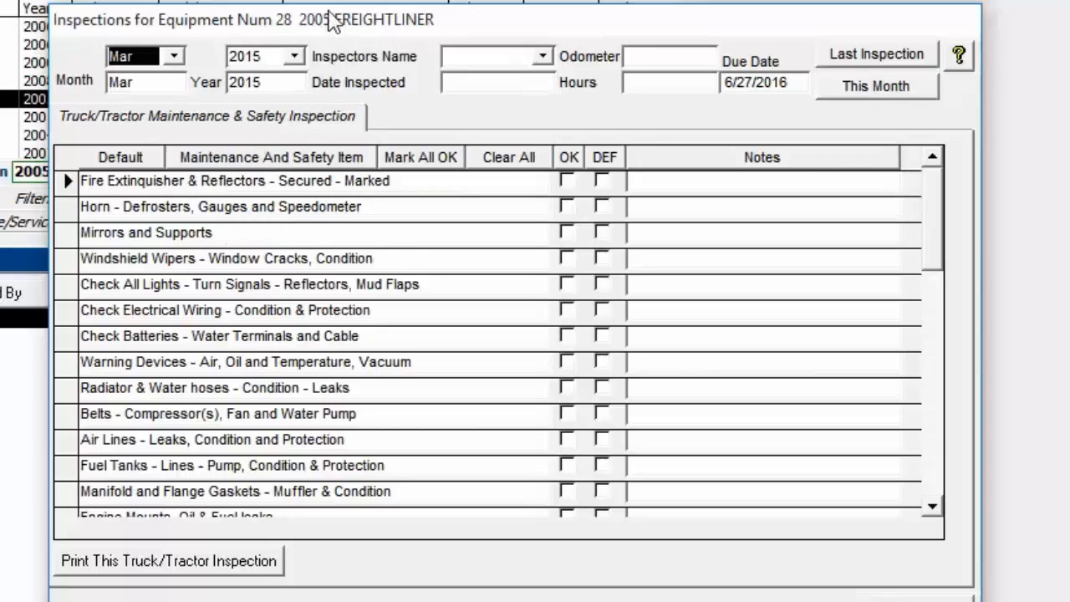
left_click(543, 82)
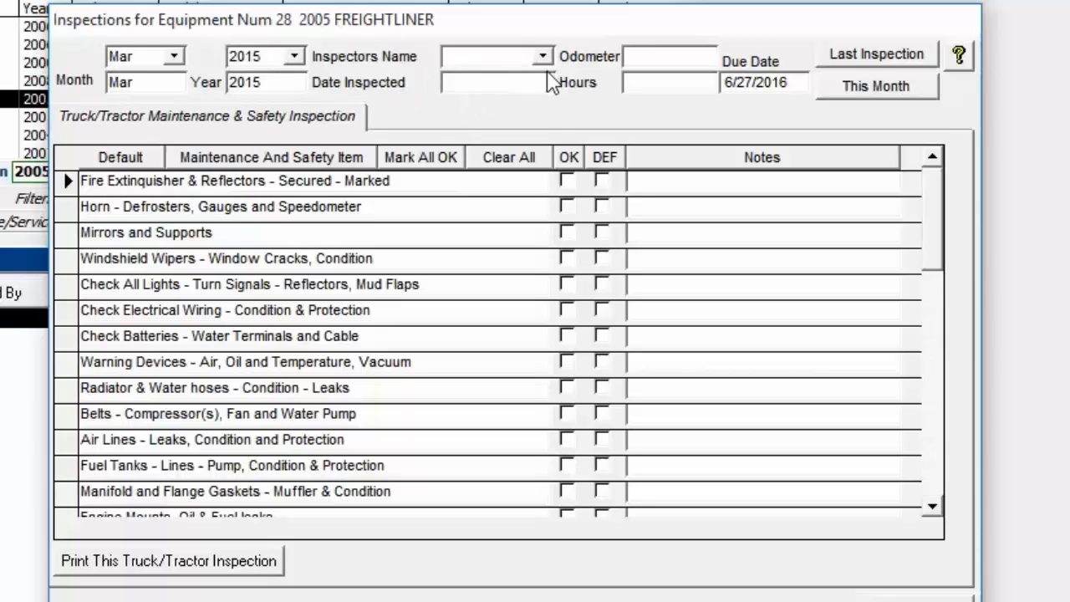
left_click(297, 57)
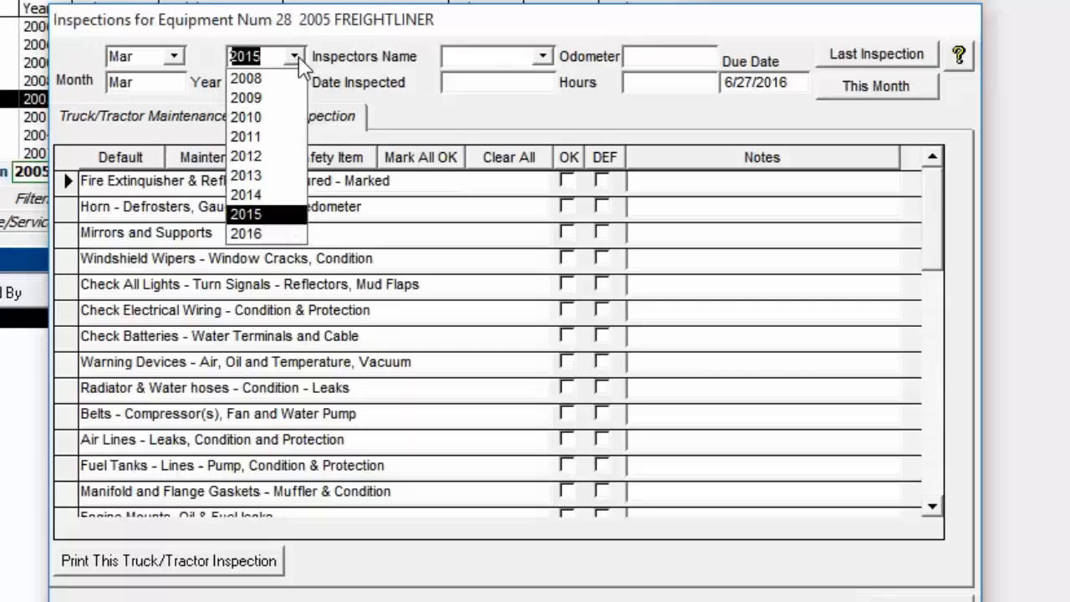
left_click(261, 234)
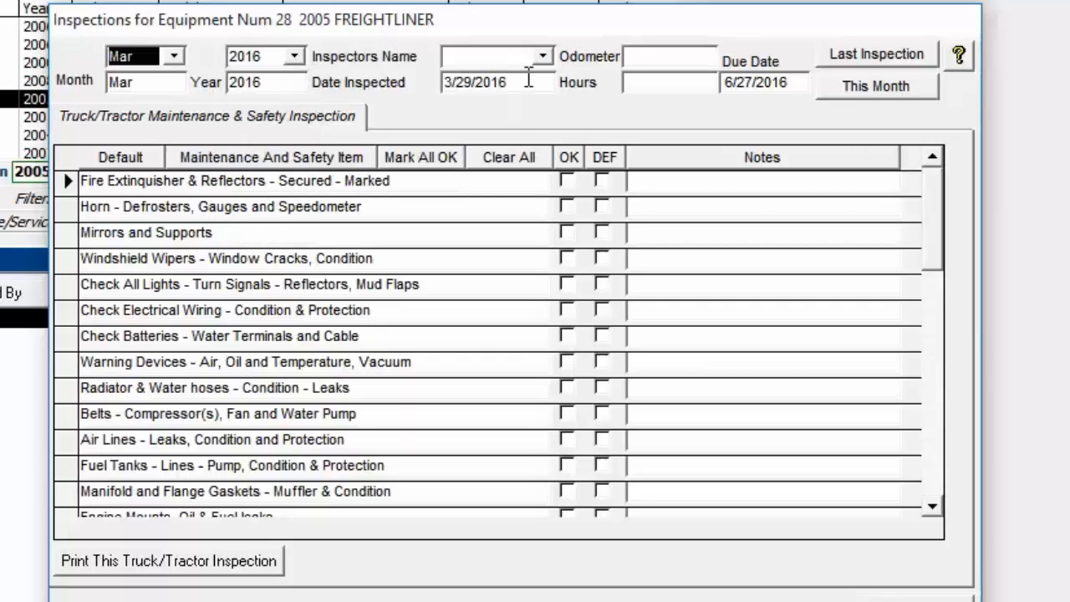
- Clear the Date Inspected of the March 2016 inspection and change the inspection year to 2015
left_click(528, 79)
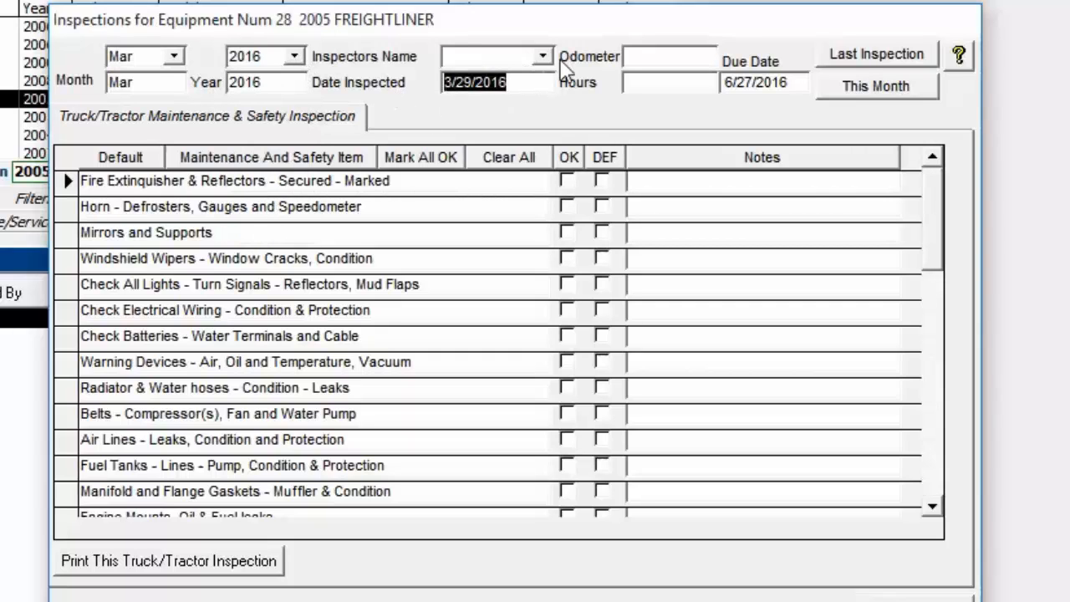
key("Delete")
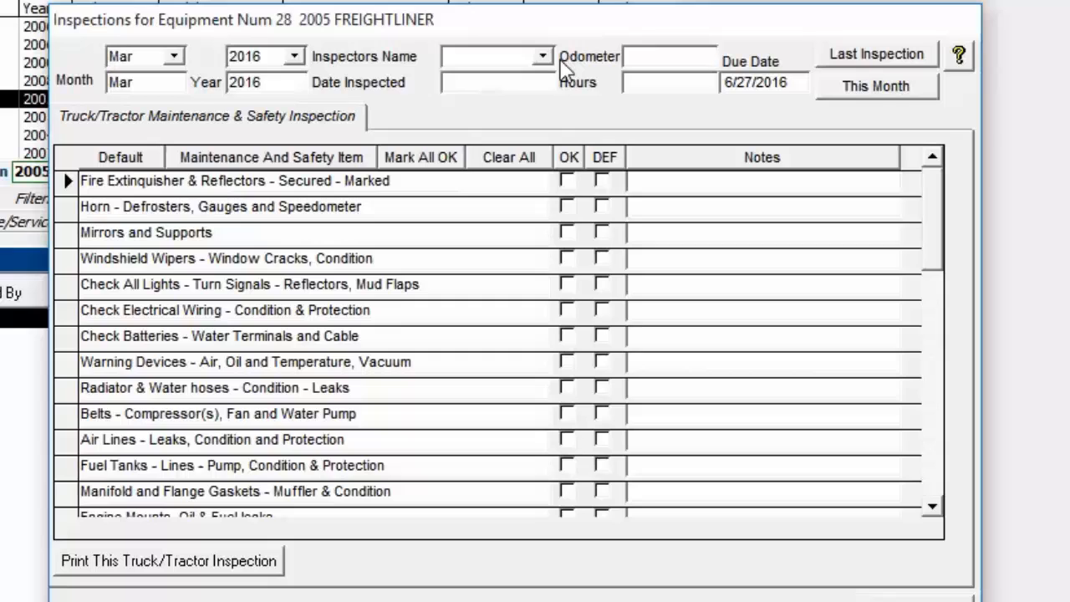
left_click(294, 56)
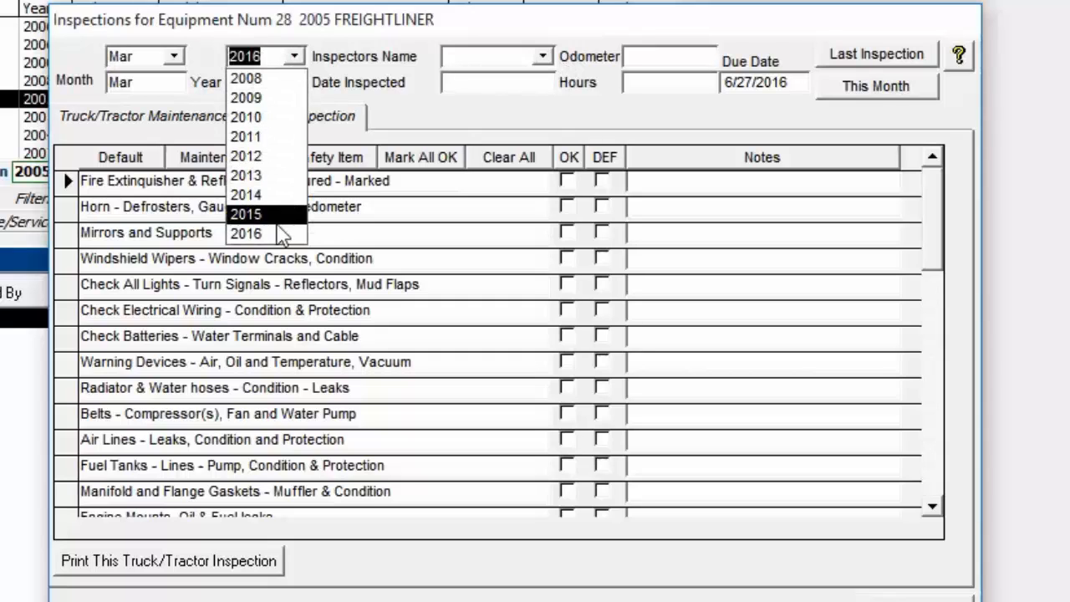
left_click(281, 214)
left_click(272, 83)
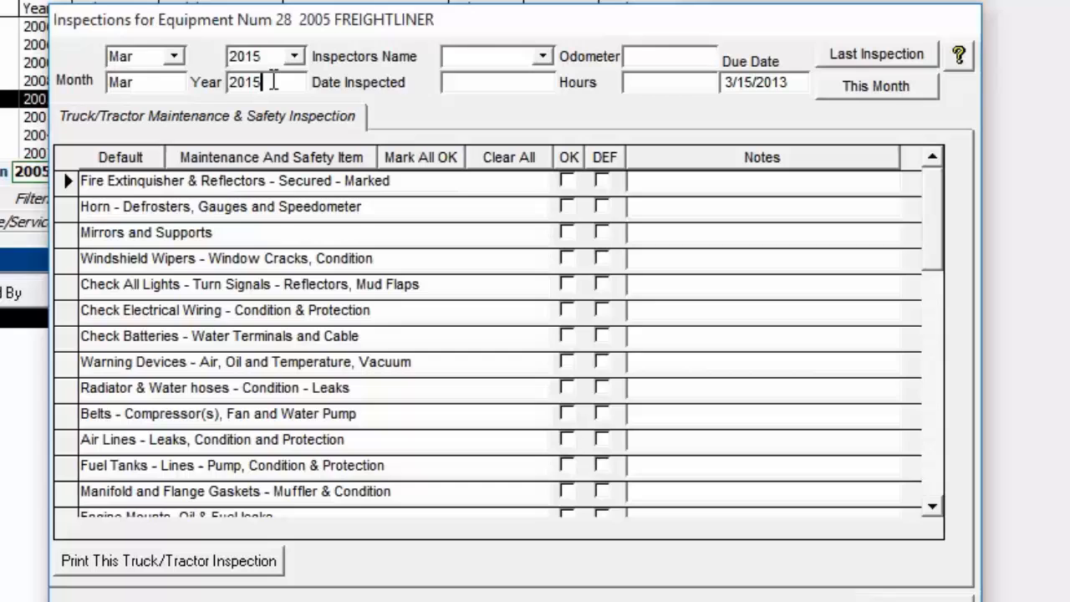
- Try to enter 3/29/2016 as Date Inspected for the March 2015 inspection, and close the inspection form
left_click(503, 83)
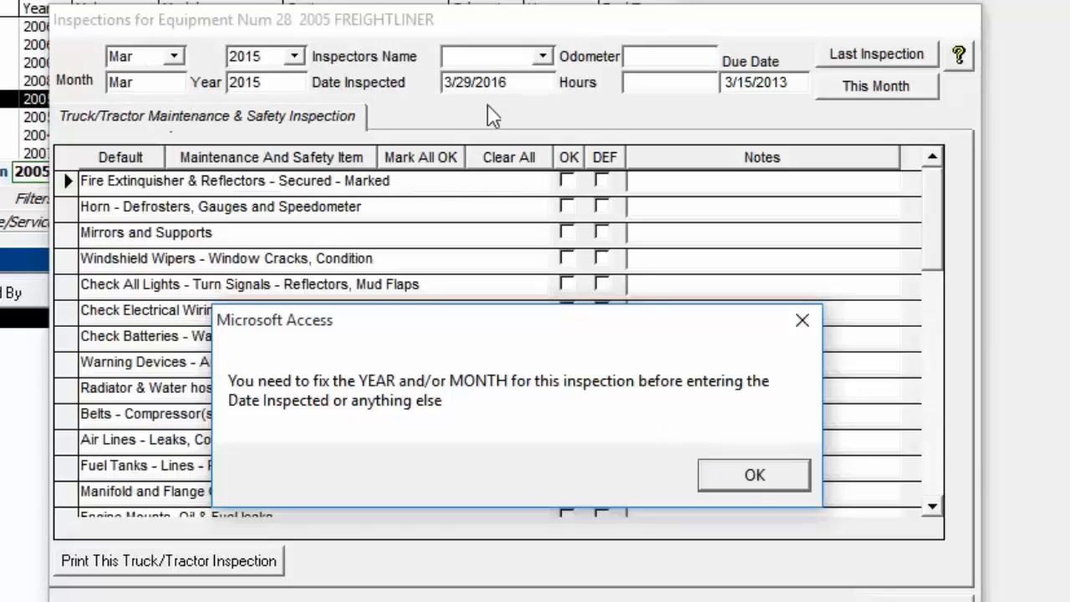
left_click(755, 481)
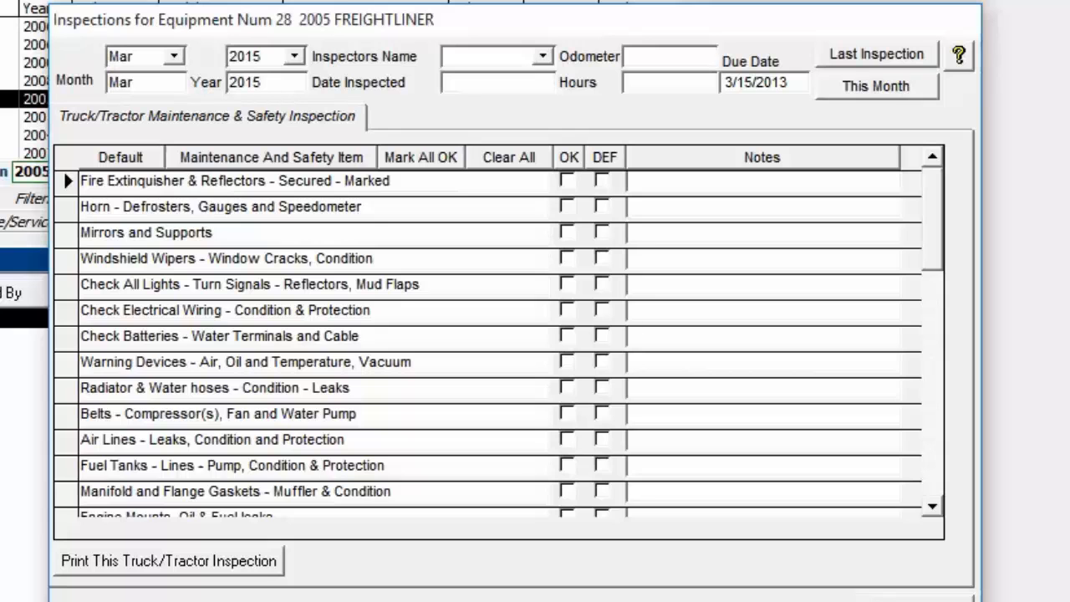
left_click(903, 598)
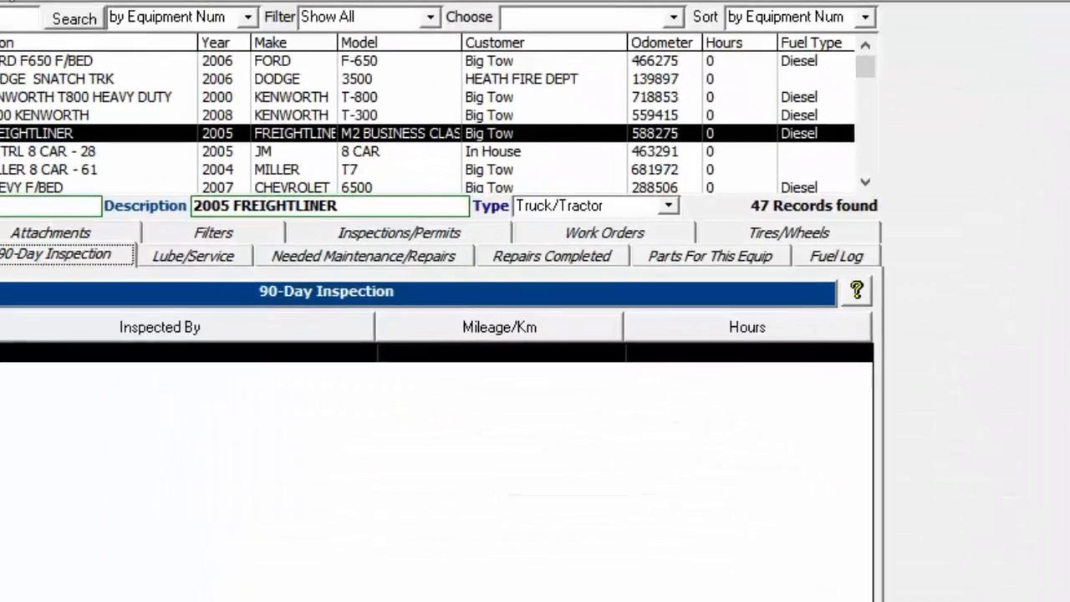
- Open the Personnel form
left_click(42, 2)
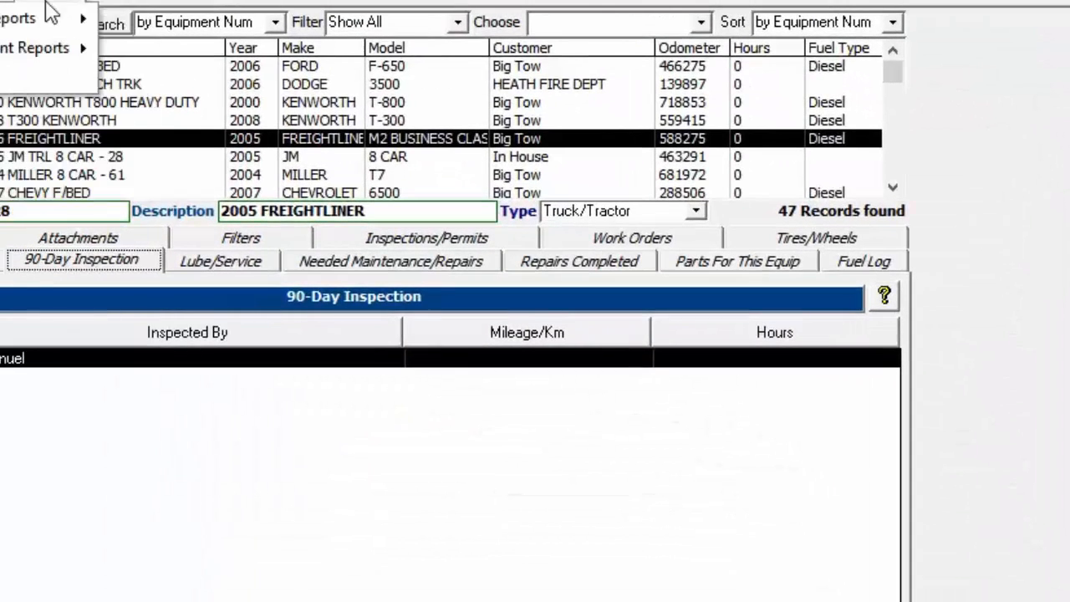
mouse_move(112, 4)
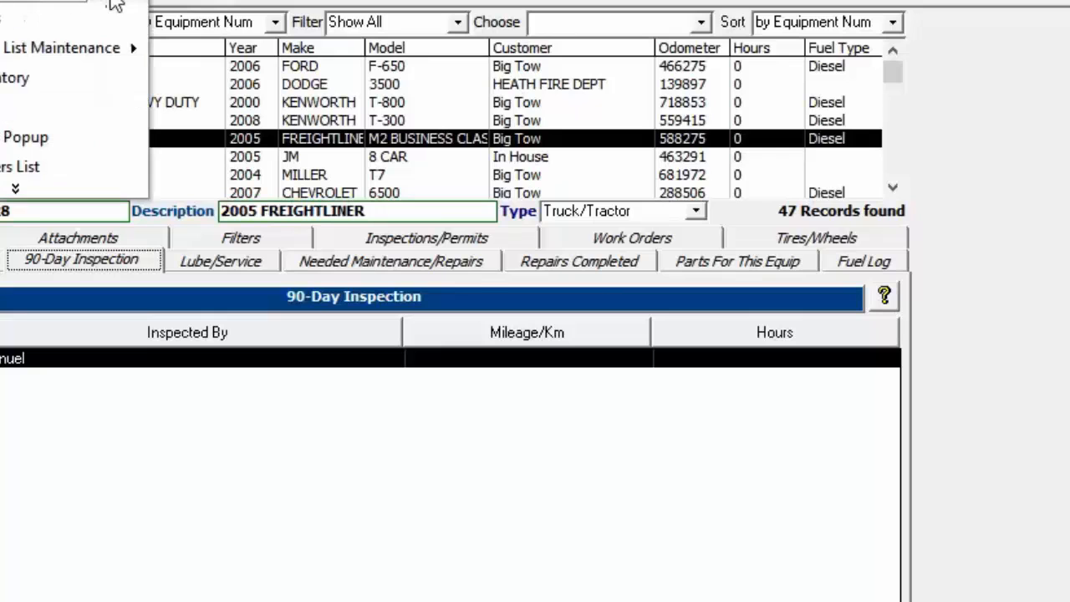
left_click(16, 113)
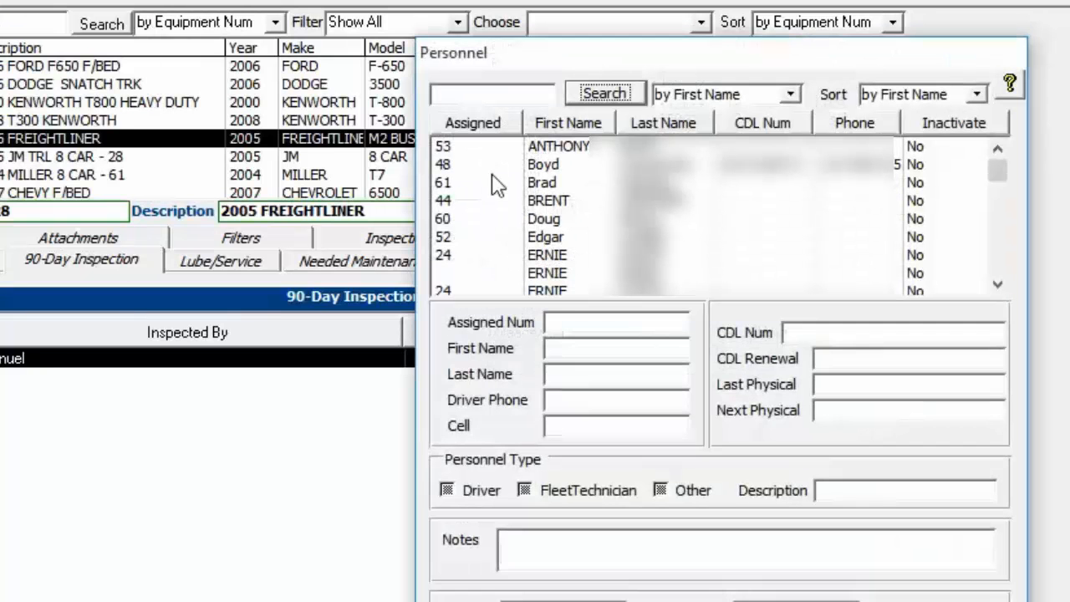
- Review a driver's record and the rest of the Personnel list, and close the form
left_click(544, 184)
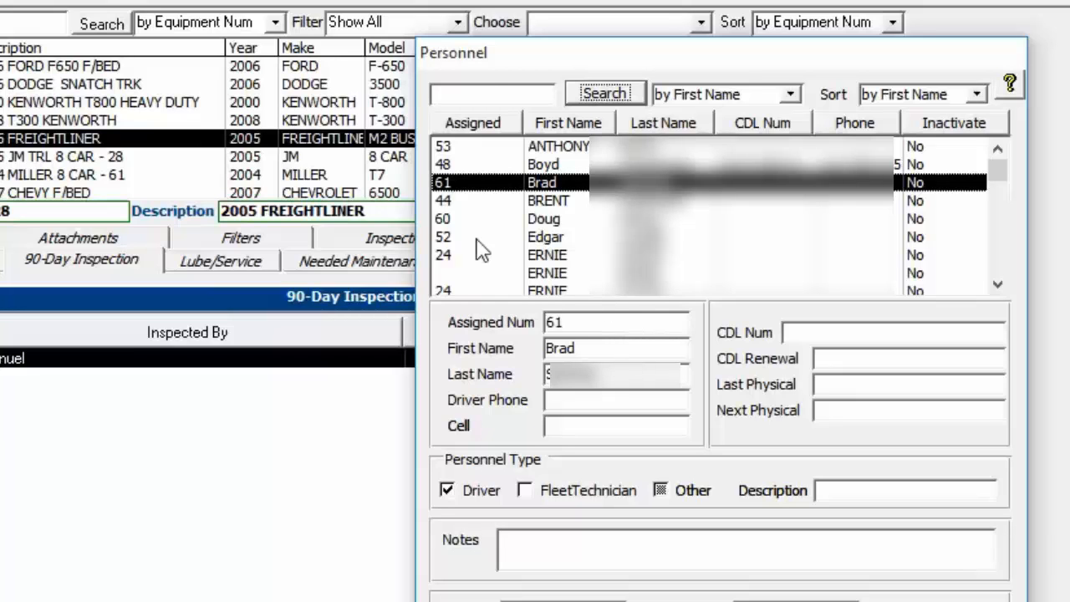
left_click_drag(540, 48, 376, 40)
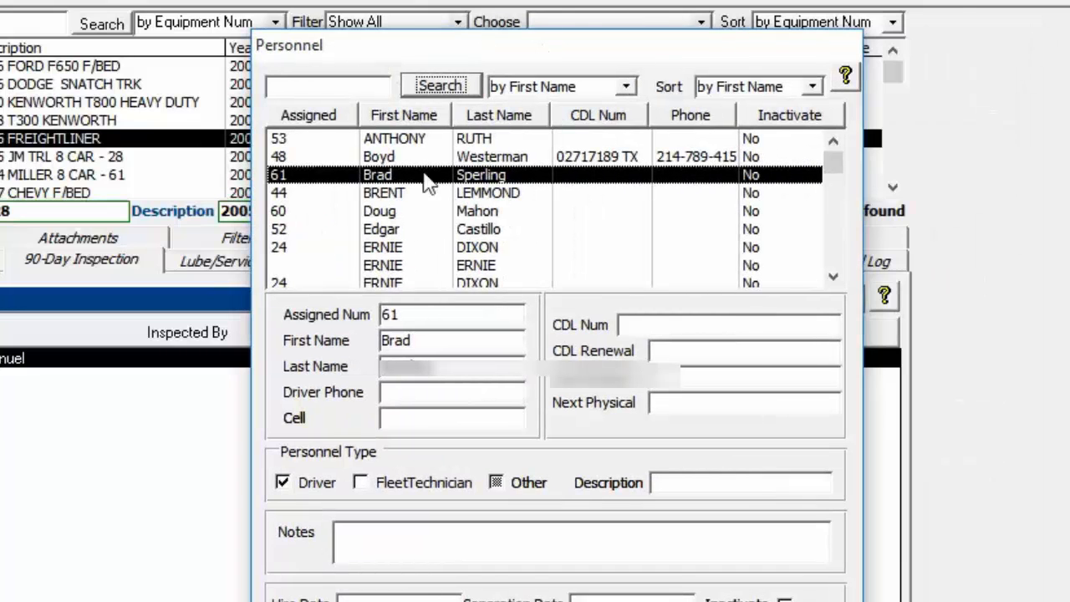
left_click(836, 166)
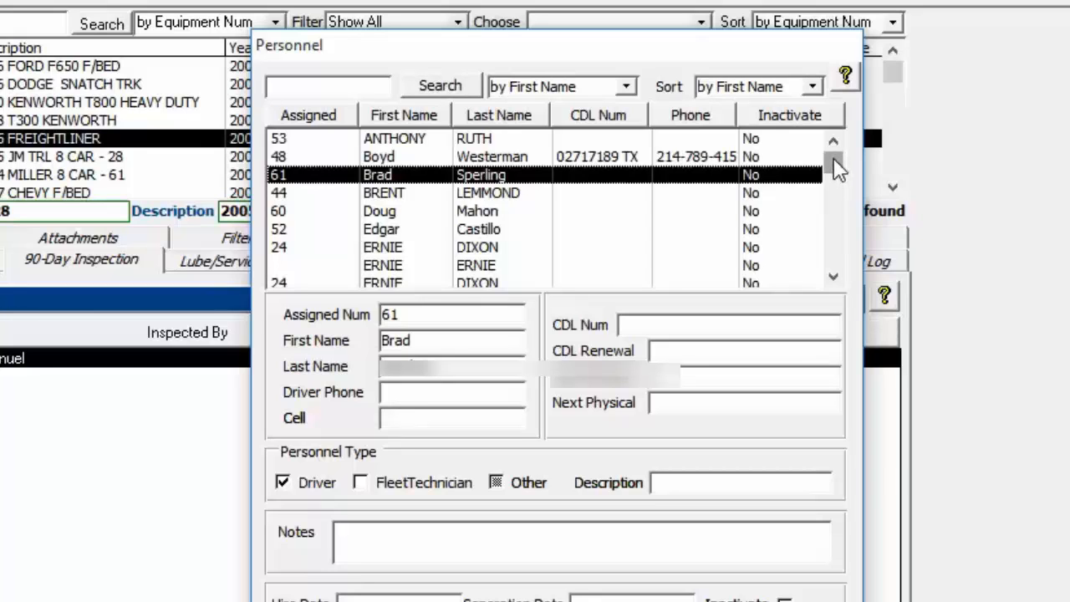
scroll(838, 172, "down", 3)
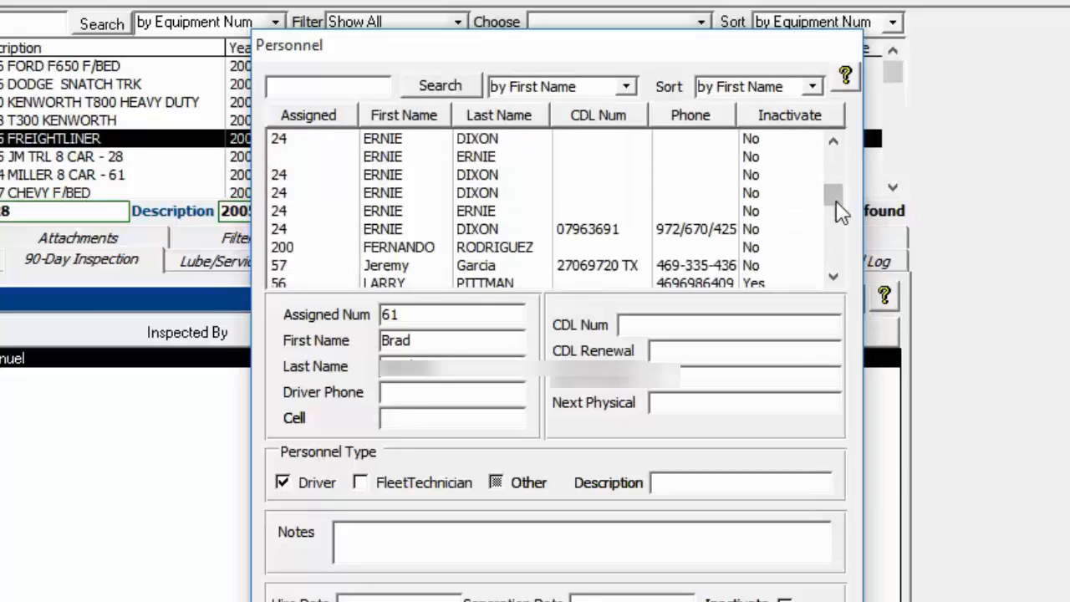
scroll(824, 238, "up", 2)
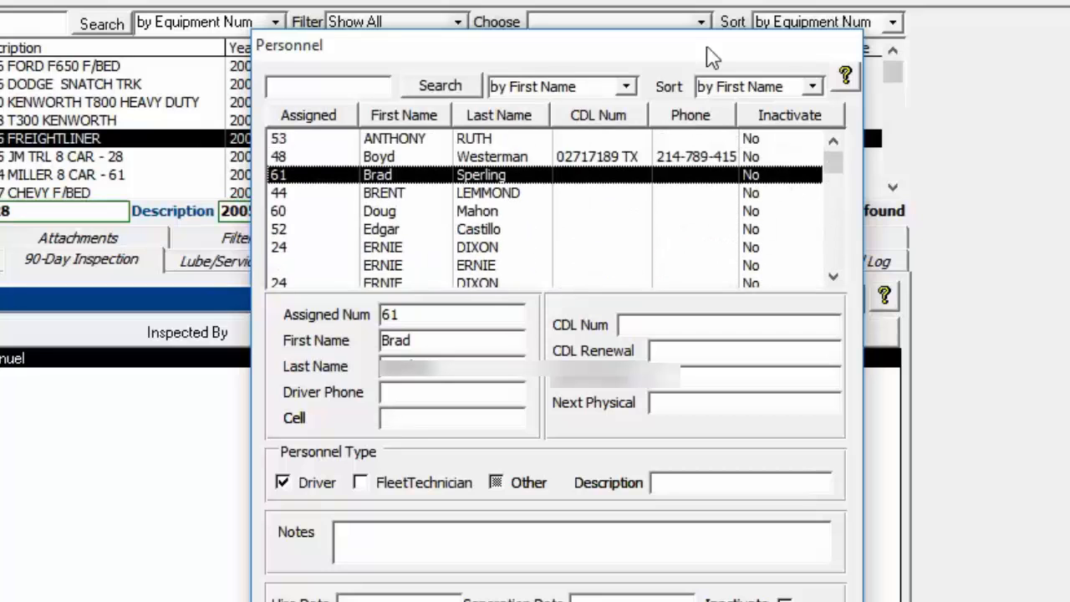
scroll(720, 216, "down", 1)
scroll(721, 216, "down", 1)
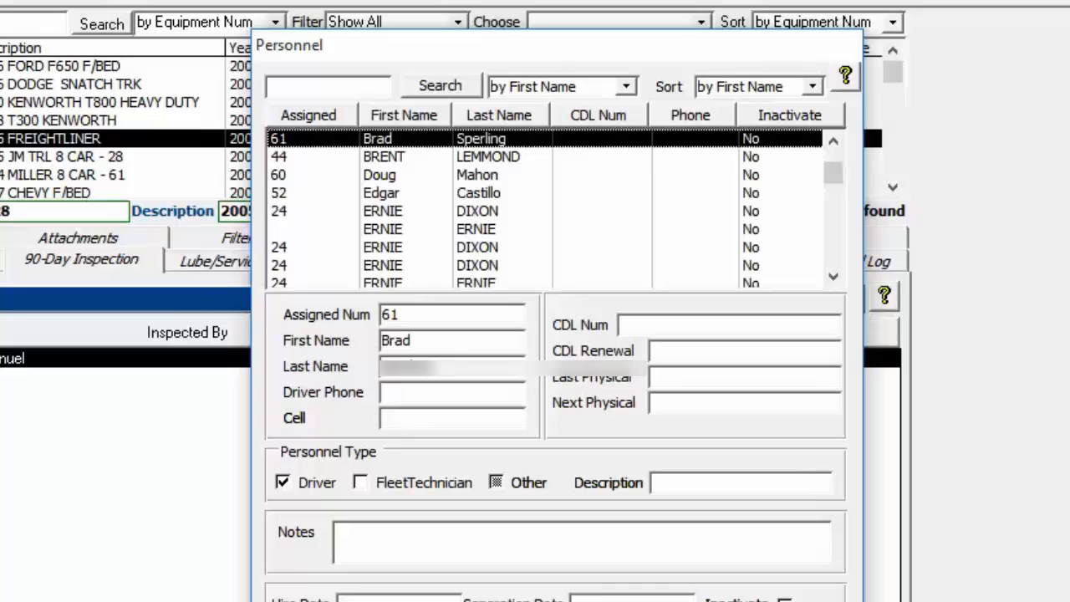
key("Escape")
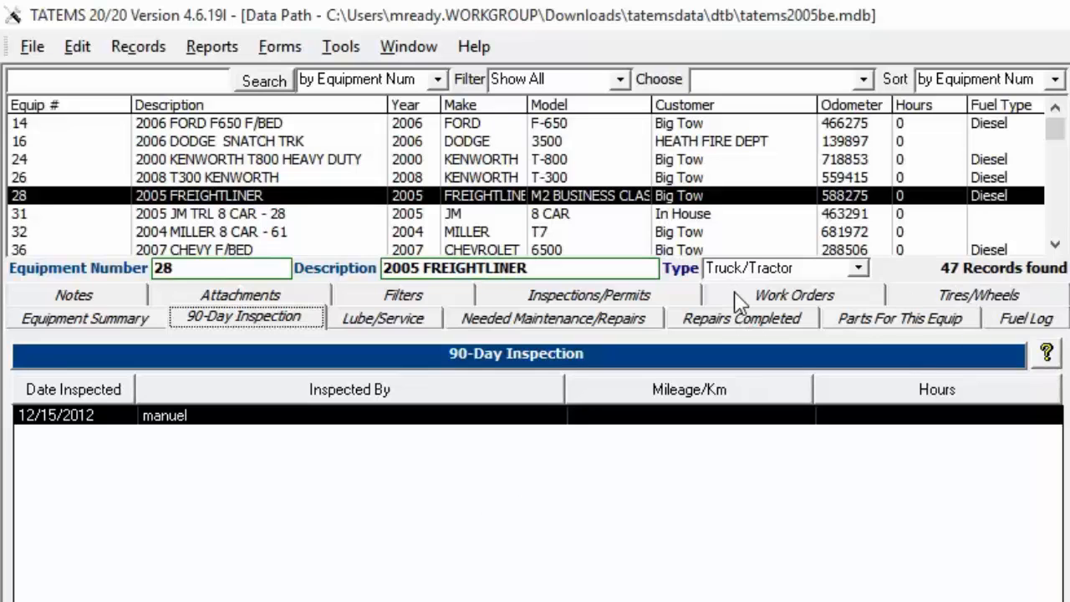
- Open the ELITE GLASS windshield work order of equipment 28 and bring up its WINDSHIELD part
left_click(738, 299)
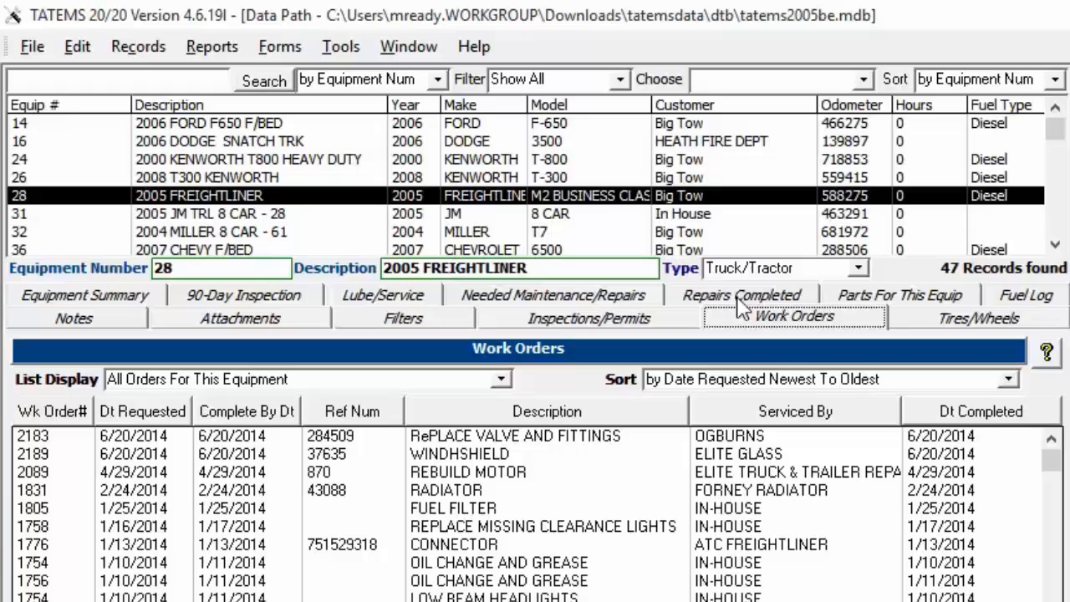
left_click(508, 453)
double_click(508, 453)
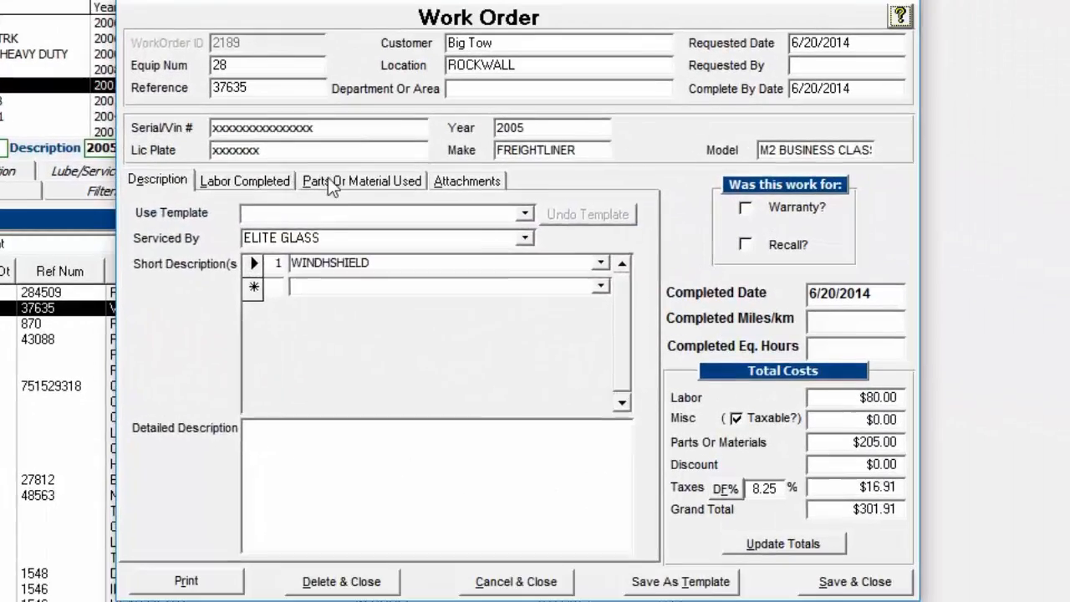
left_click(710, 306)
double_click(297, 231)
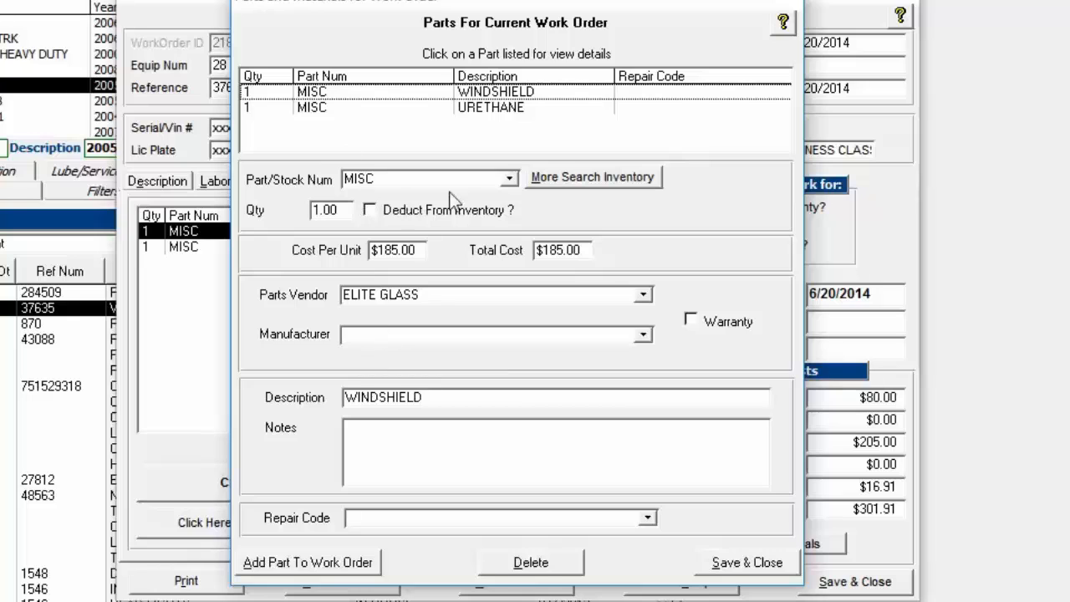
- Enable Deduct From Inventory for the WINDSHIELD part, delete that part from the work order, and close the parts form
left_click(371, 211)
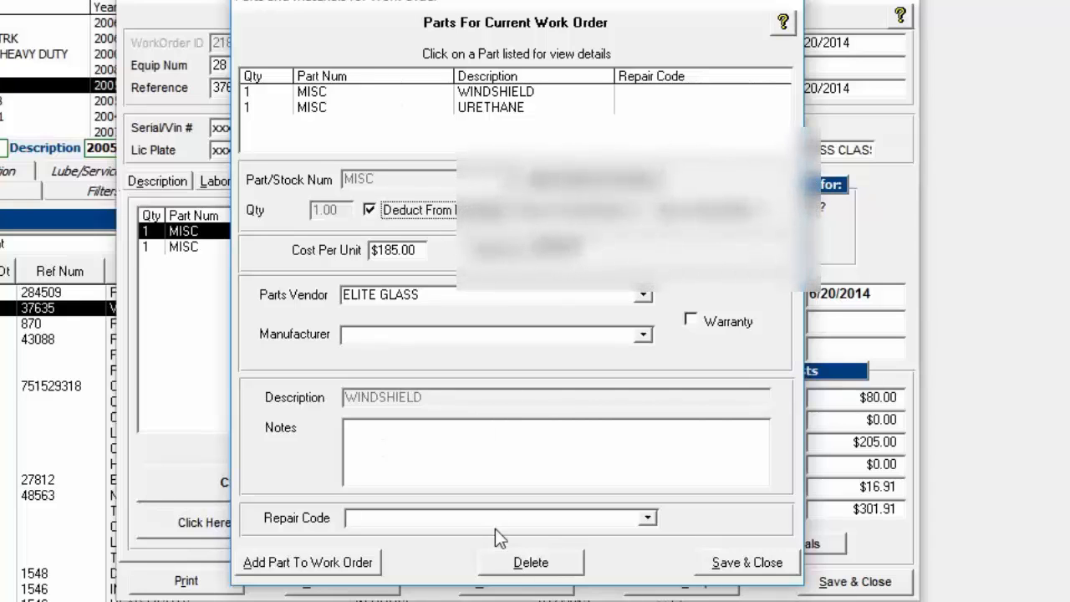
left_click(513, 567)
left_click(540, 405)
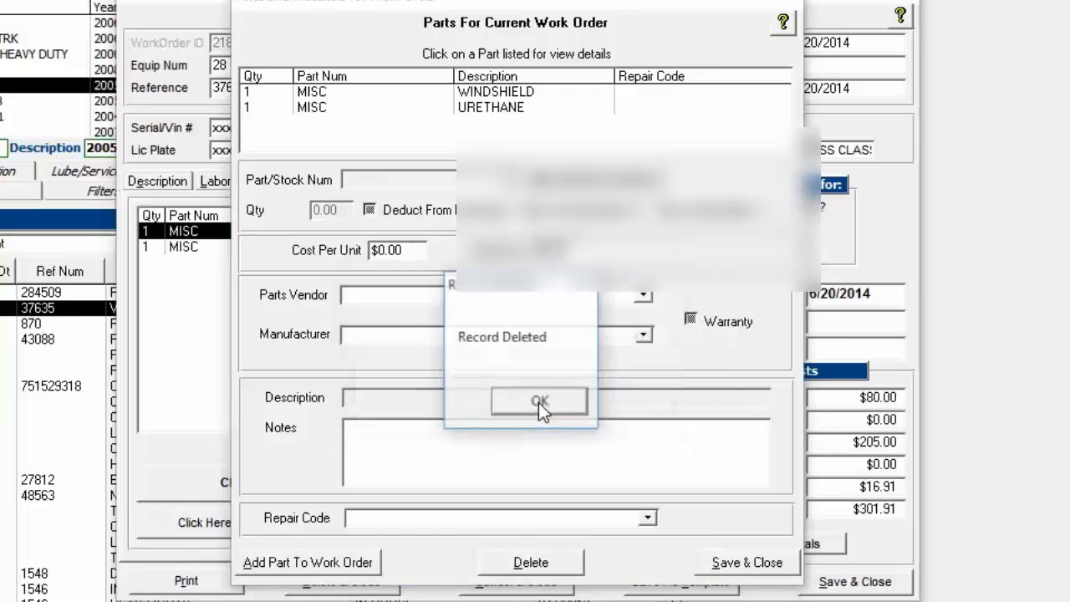
left_click(542, 408)
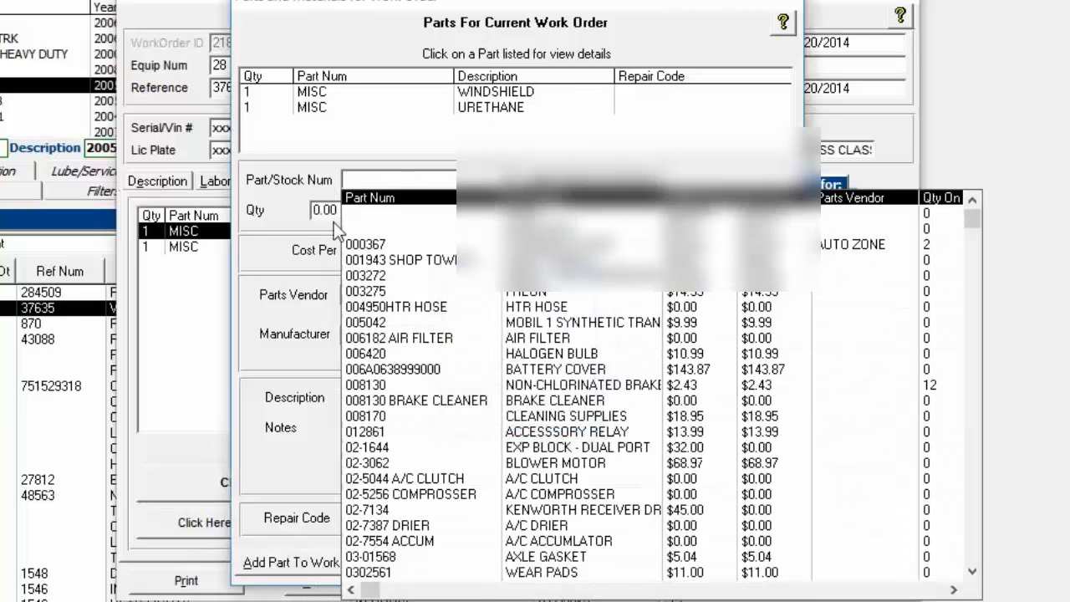
left_click(313, 340)
left_click(734, 563)
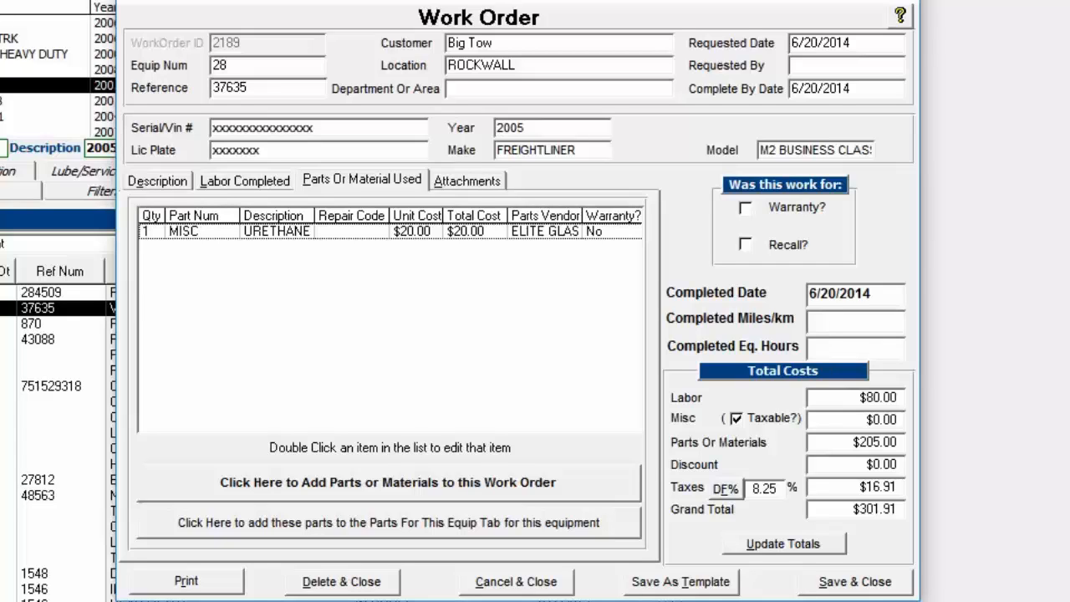
- Start a new part entry on the work order with part number test and agree to add it to the Parts Inventory List
double_click(365, 231)
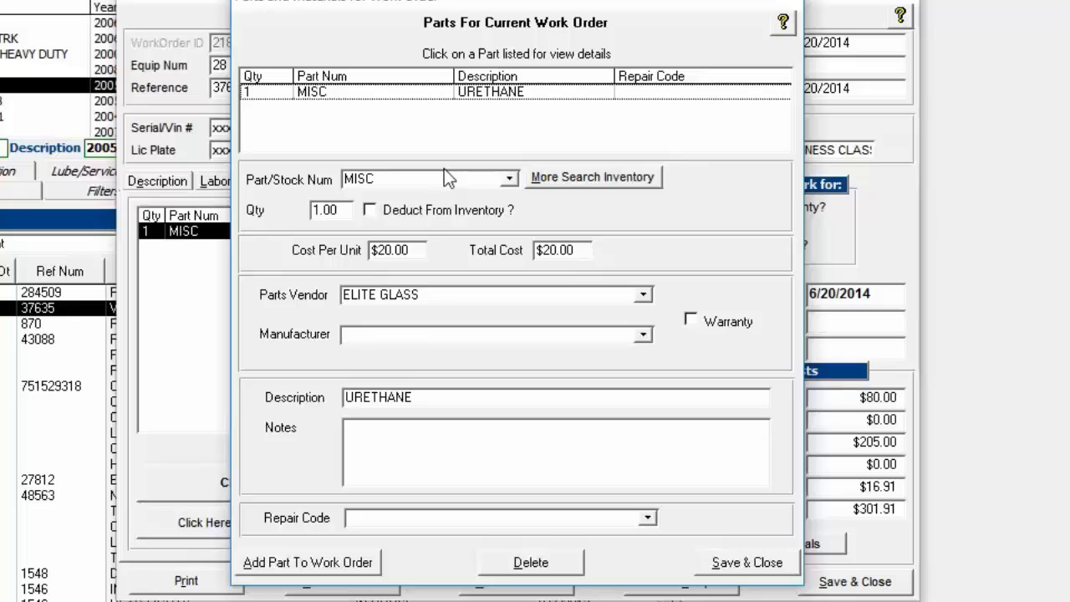
left_click(293, 563)
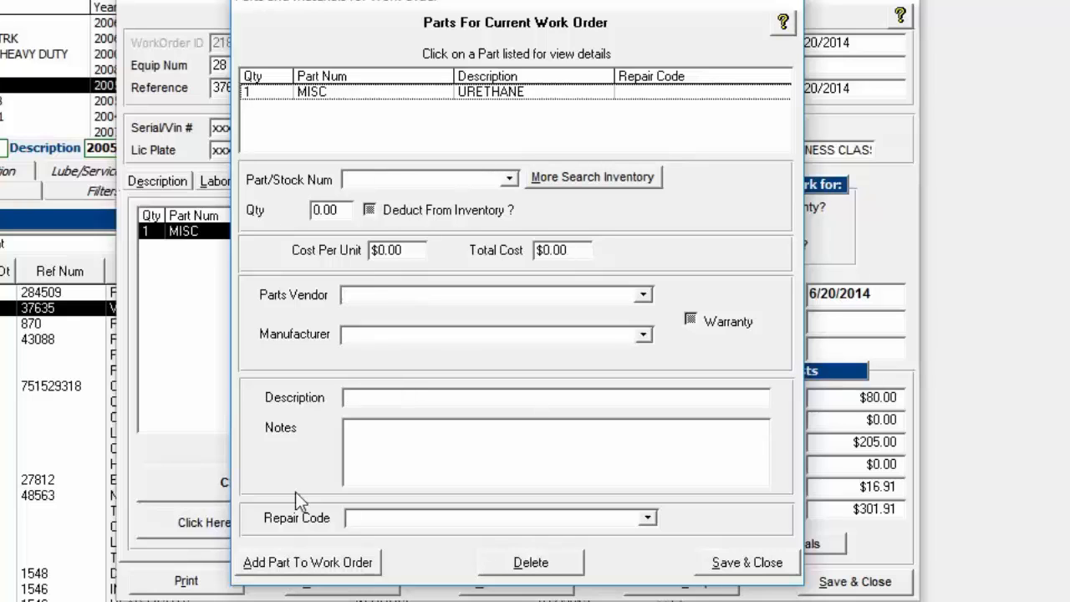
left_click(393, 178)
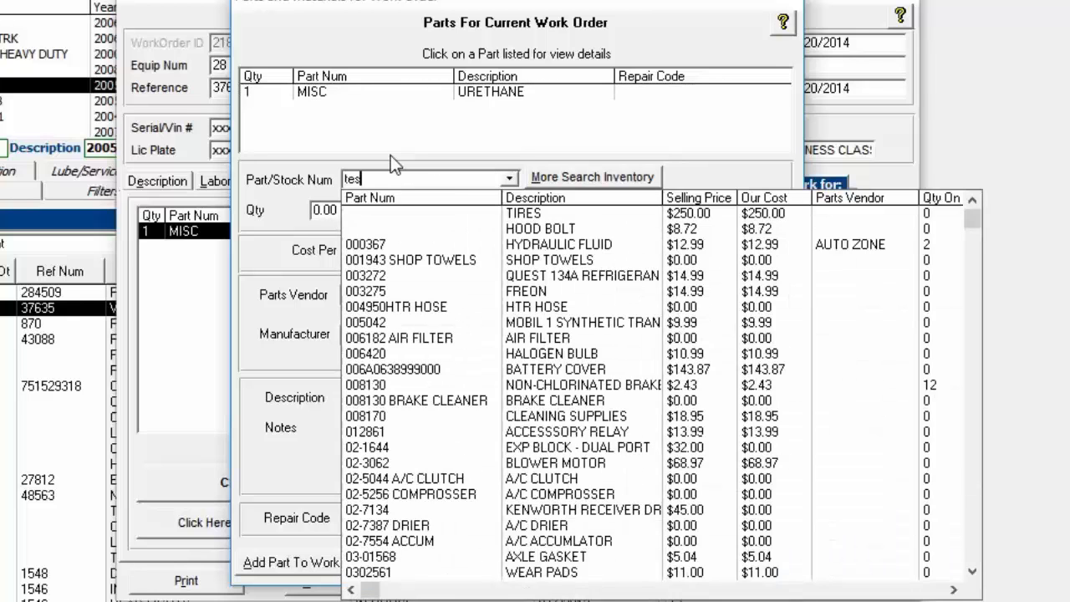
key("Return")
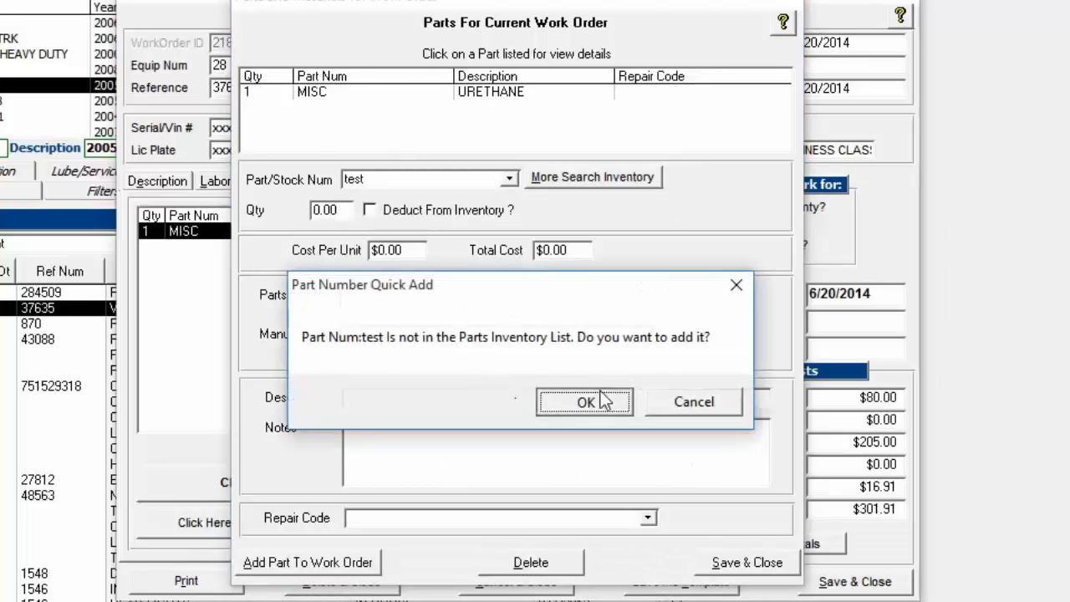
left_click(599, 332)
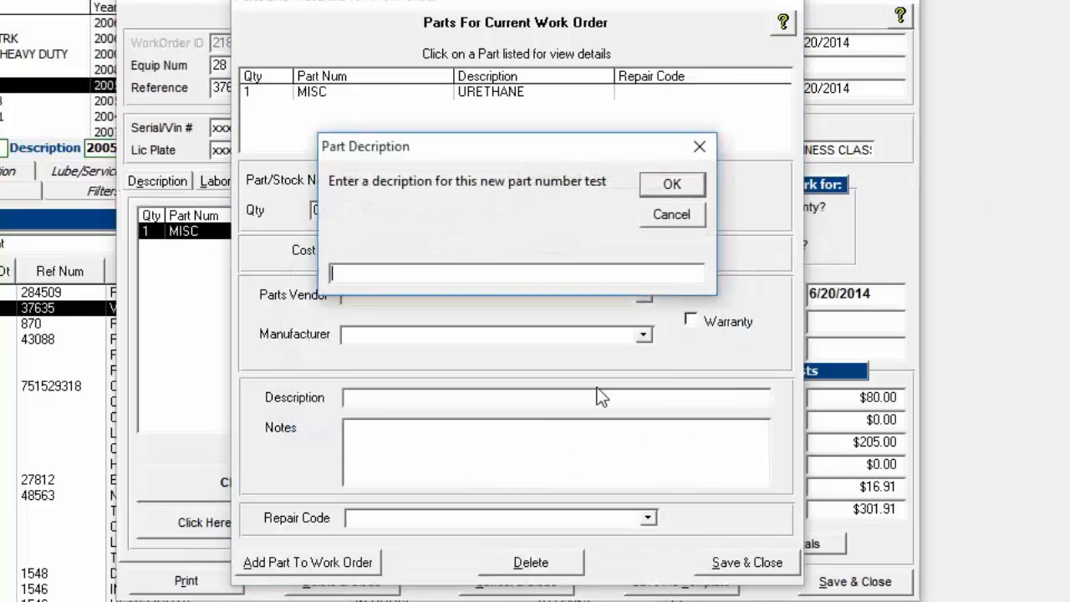
- Try to accept a blank description for the new part, and enter test as its description
left_click(674, 188)
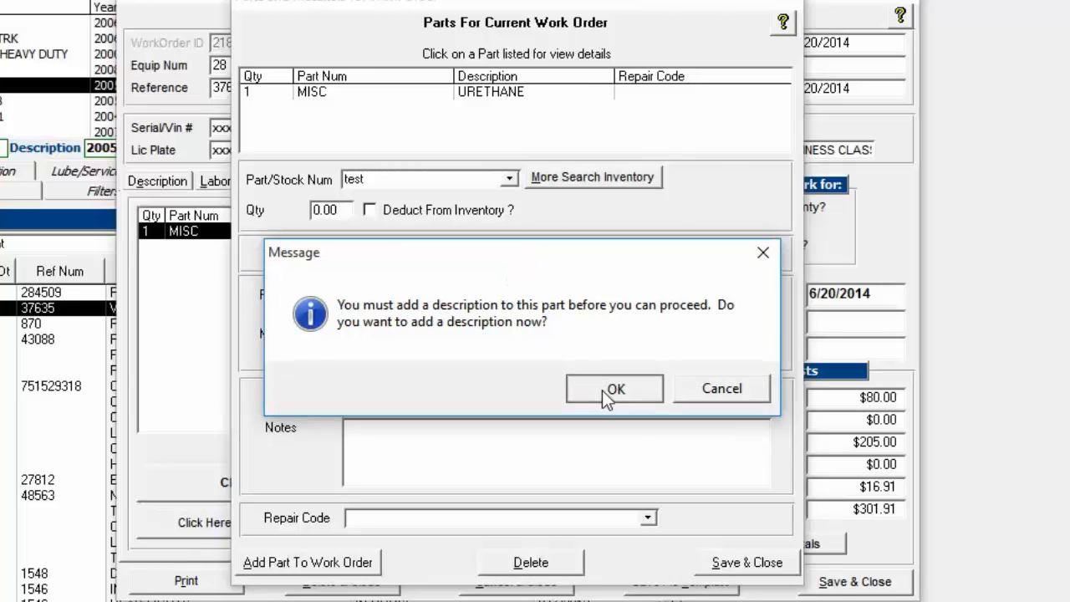
left_click(611, 391)
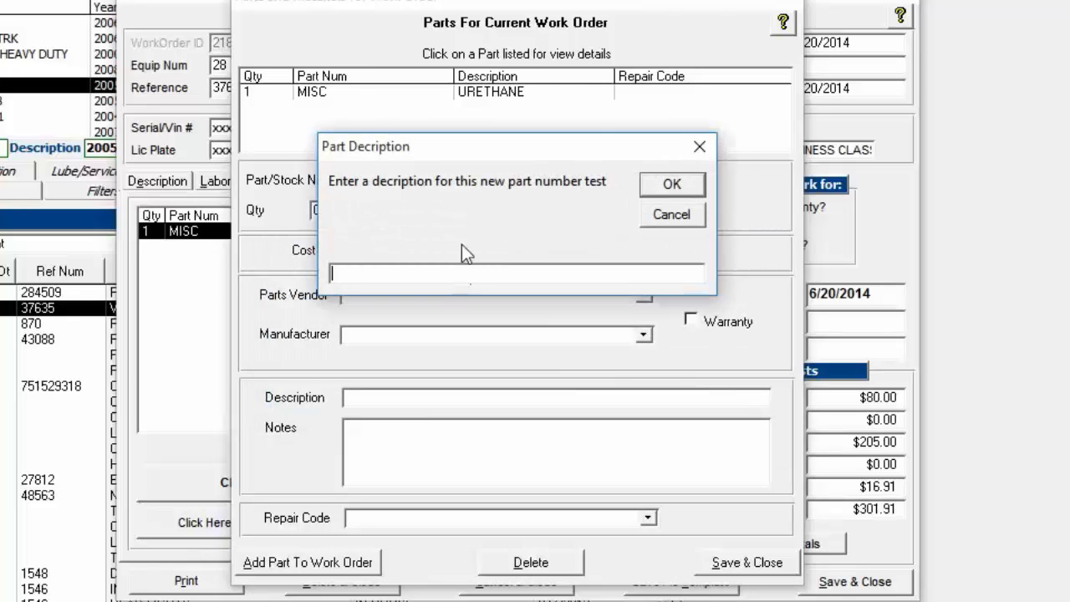
type("test")
left_click(674, 184)
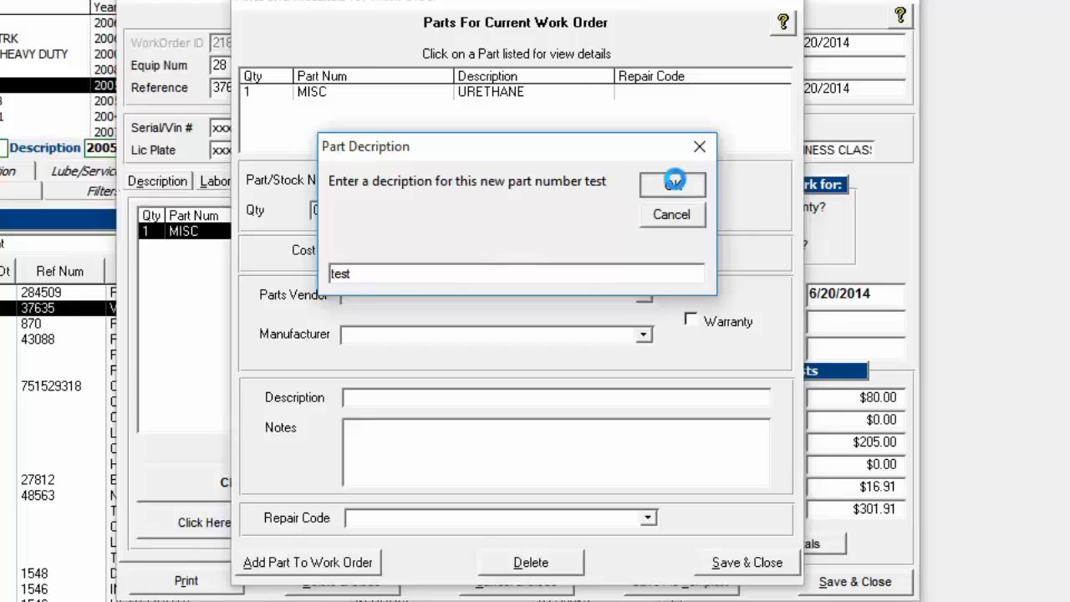
left_click(677, 184)
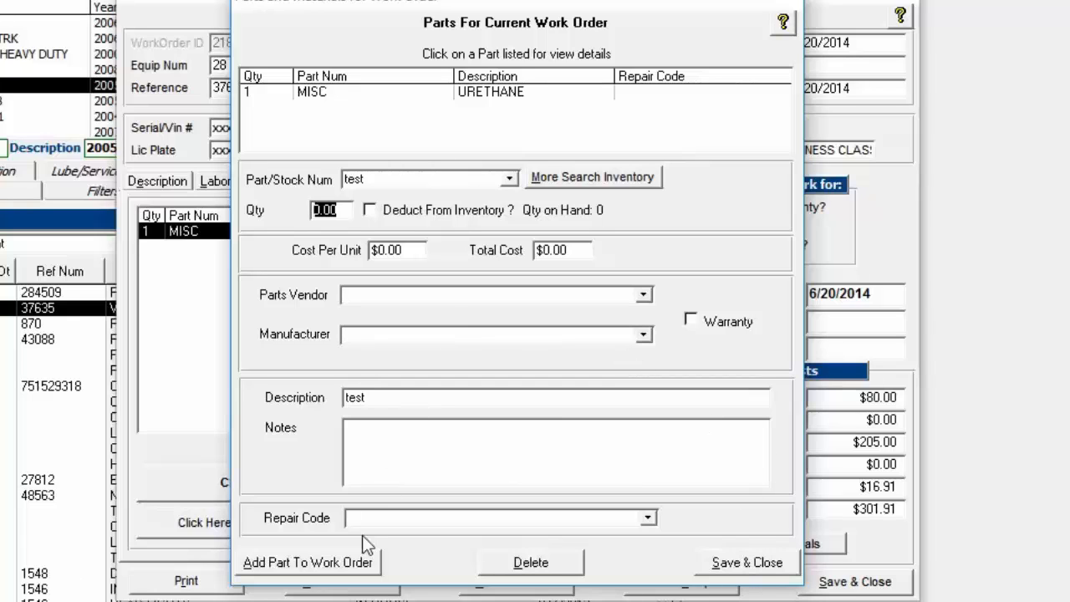
- Try to save the test part without a quantity, discard its entry, and save and close the work order
left_click(744, 572)
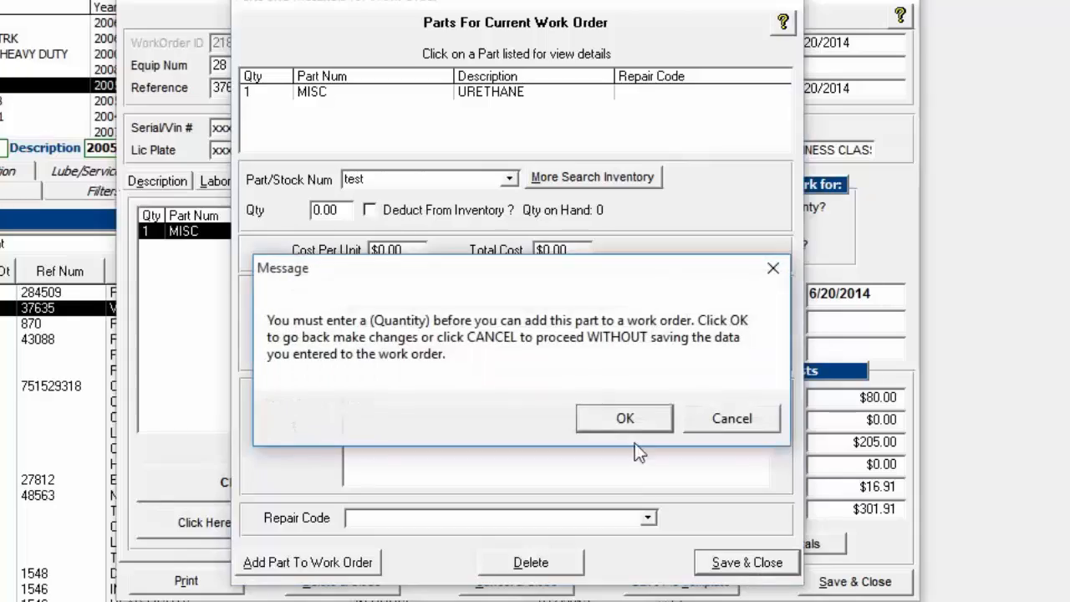
left_click(743, 418)
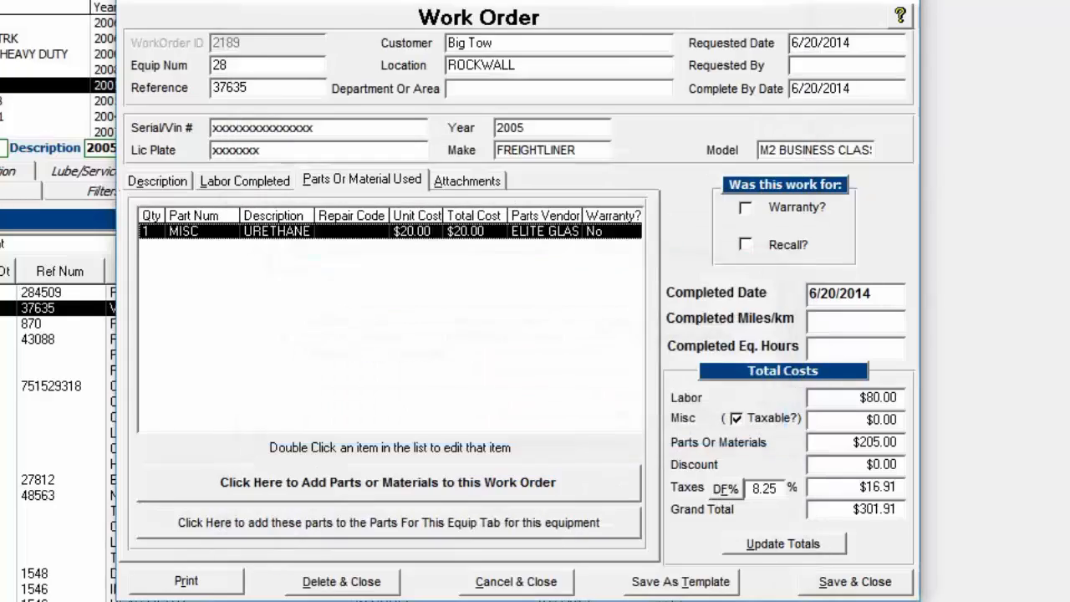
left_click(872, 580)
- Open the Parts Inventory form
left_click(164, 39)
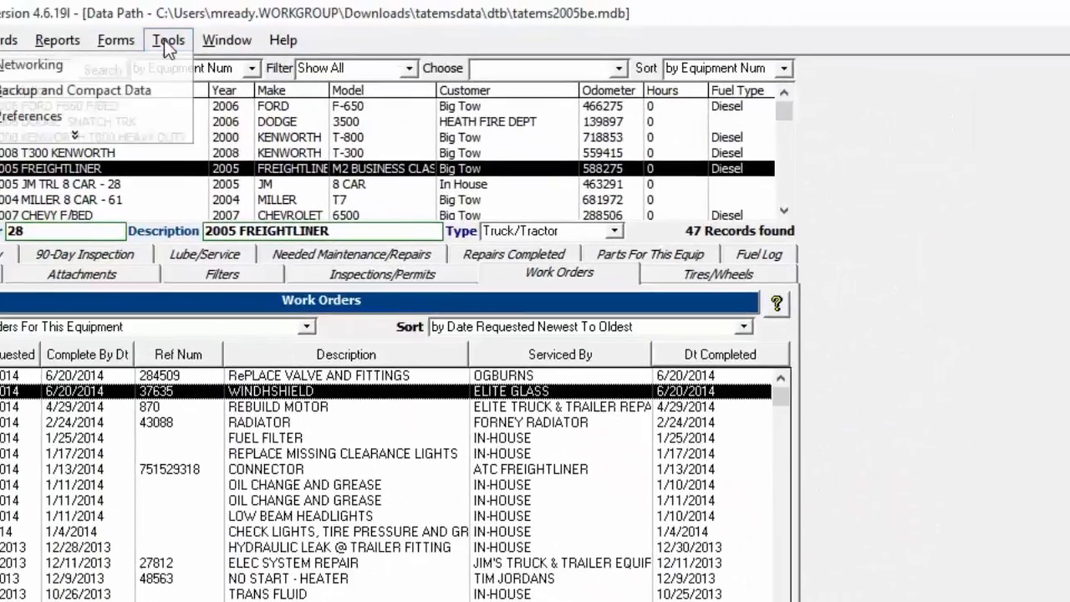
mouse_move(123, 42)
mouse_move(171, 40)
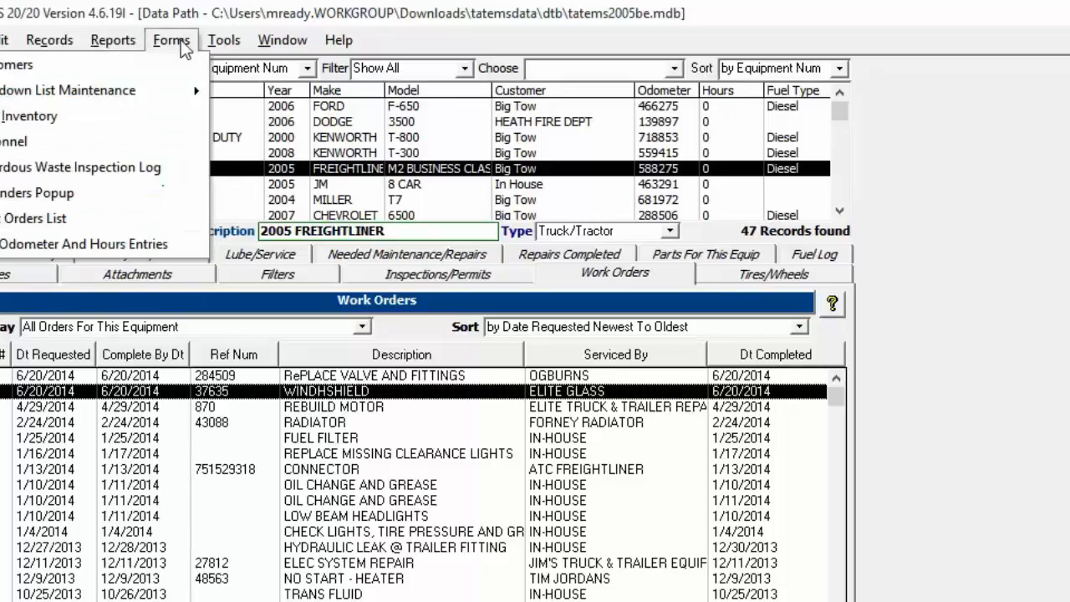
left_click(105, 118)
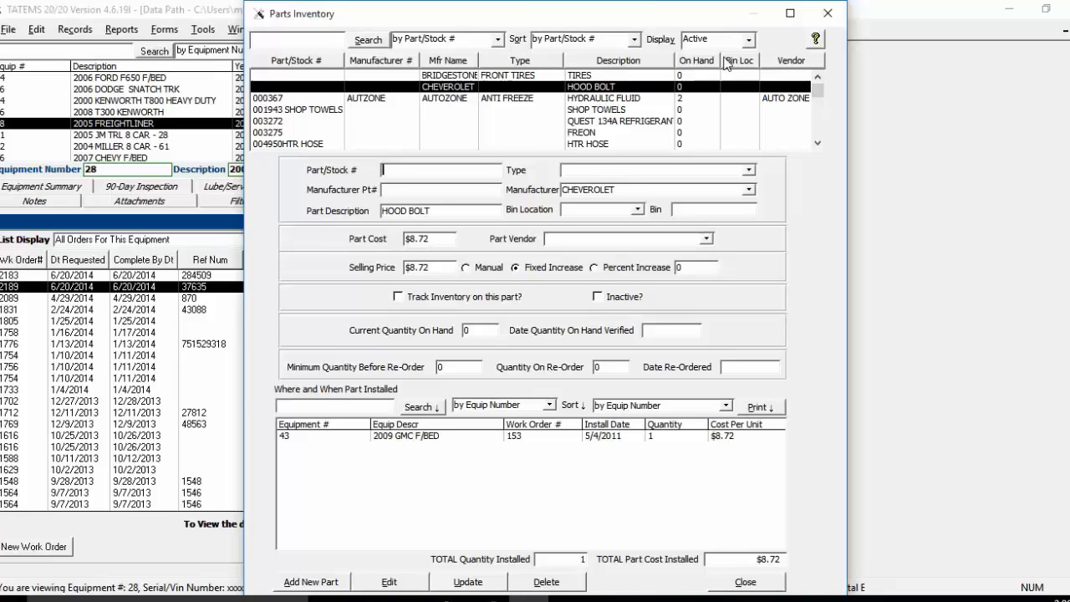
- Reduce the height of the Parts Inventory window, restore it to full height, and close the form
left_click_drag(639, 5, 618, 130)
scroll(840, 277, "down", 3)
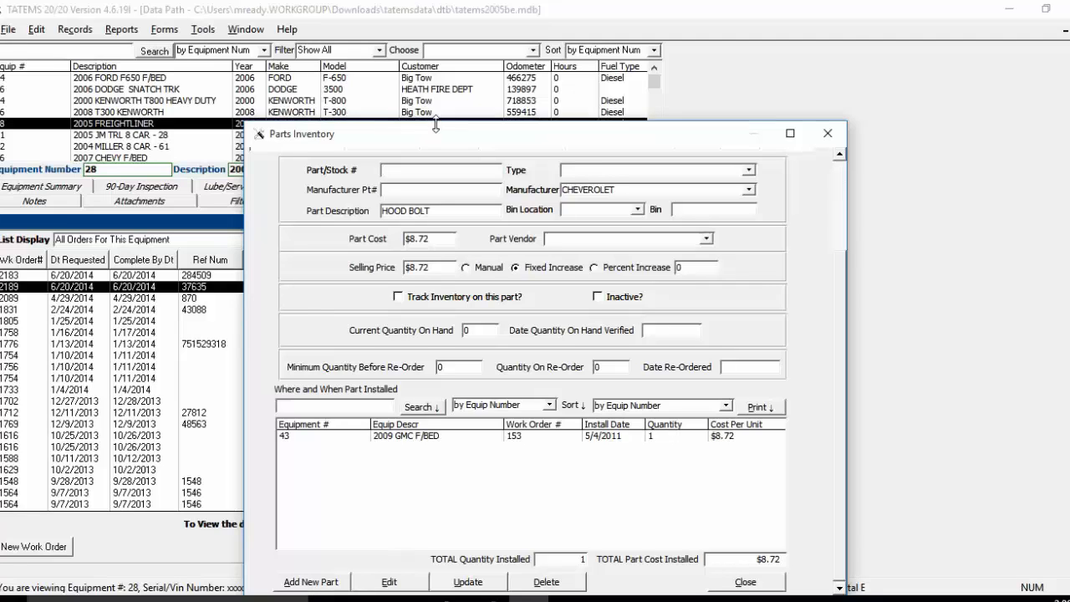
left_click_drag(435, 126, 436, 8)
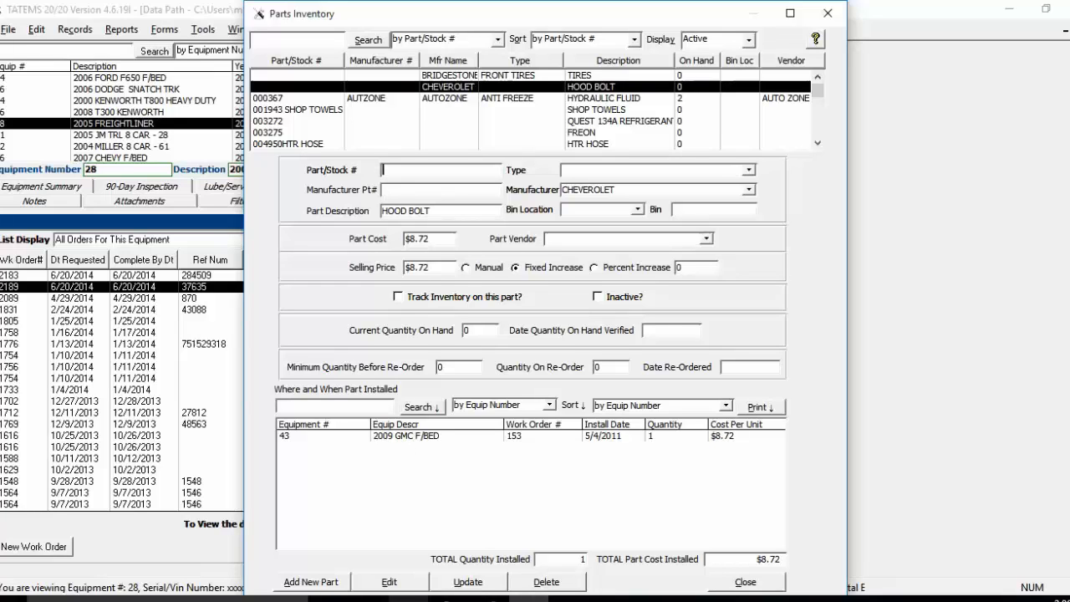
left_click(762, 587)
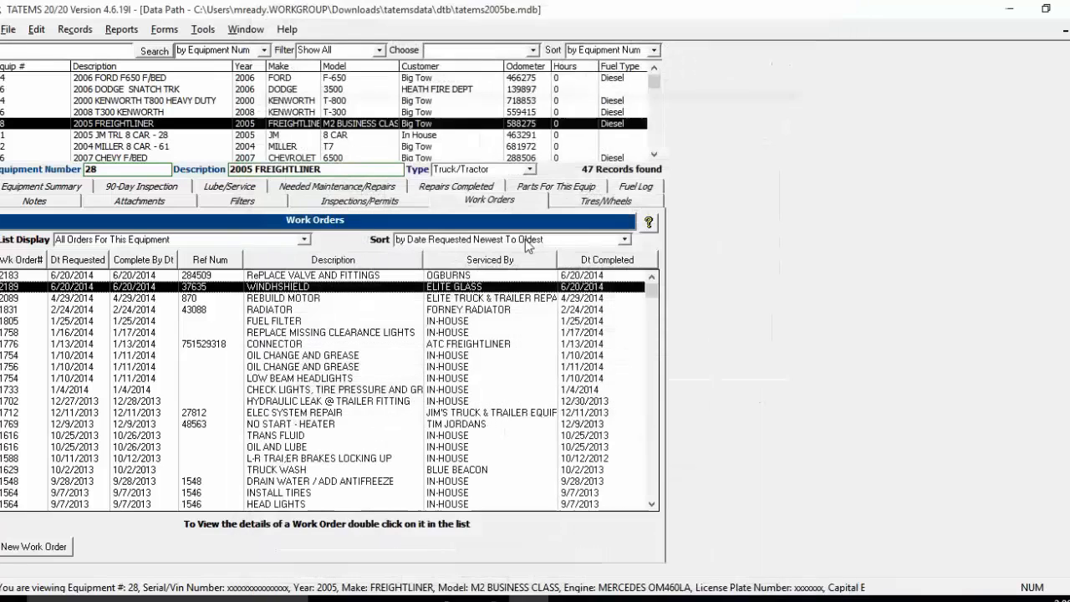
- Open the Fuel Vendors List from the dropdown list maintenance forms and move its window over the work orders
left_click(165, 30)
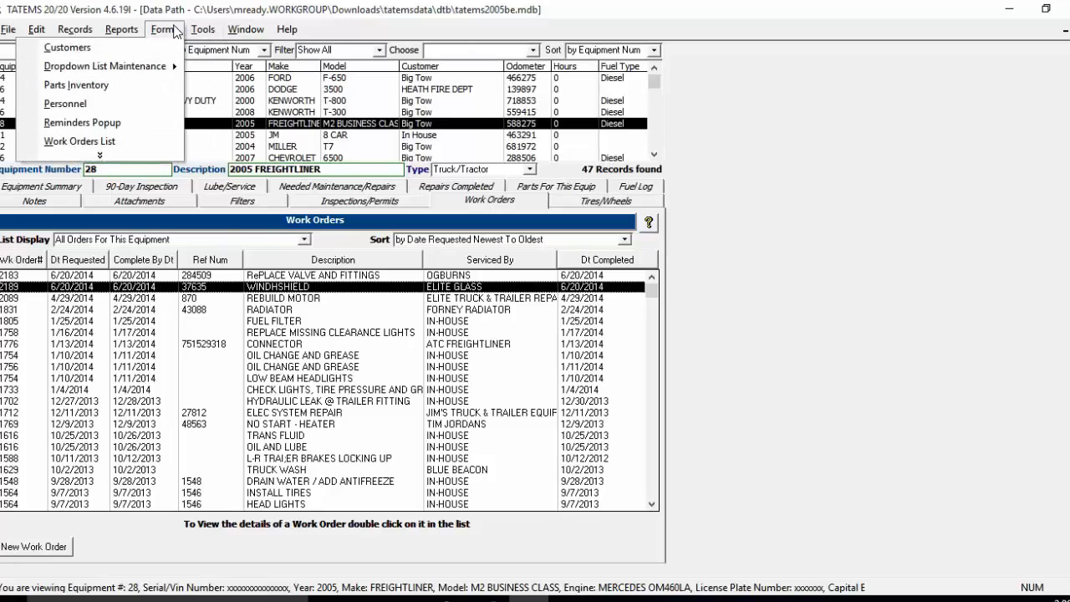
mouse_move(144, 69)
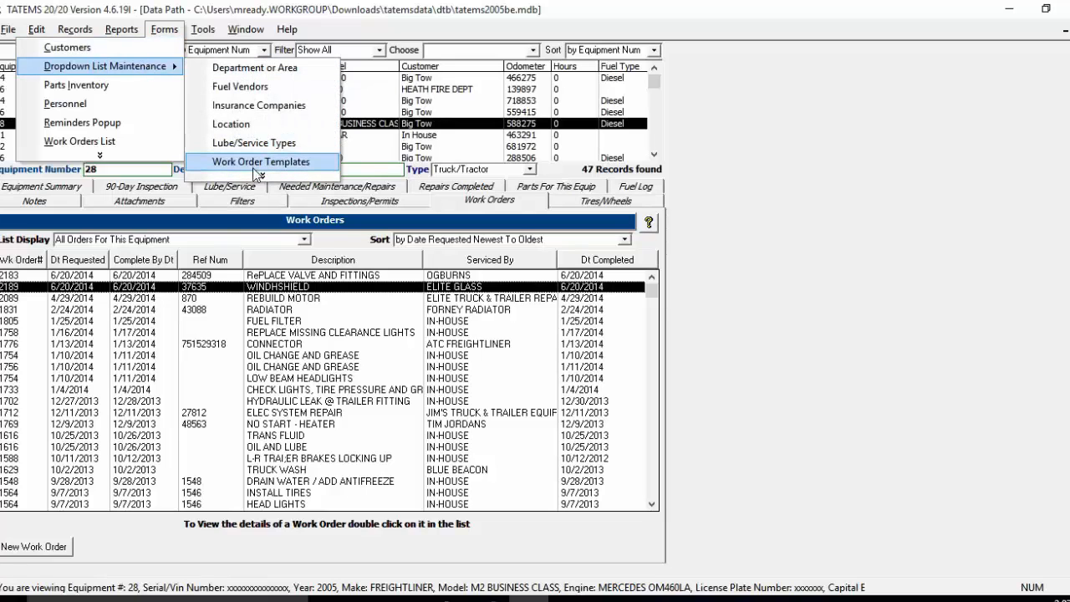
left_click(241, 87)
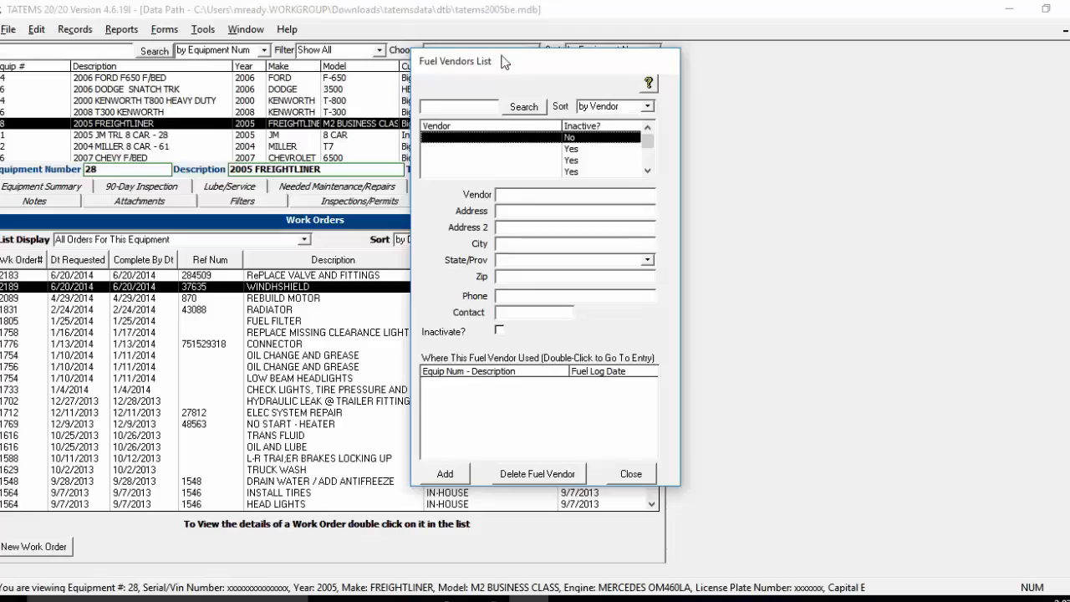
left_click_drag(504, 63, 258, 43)
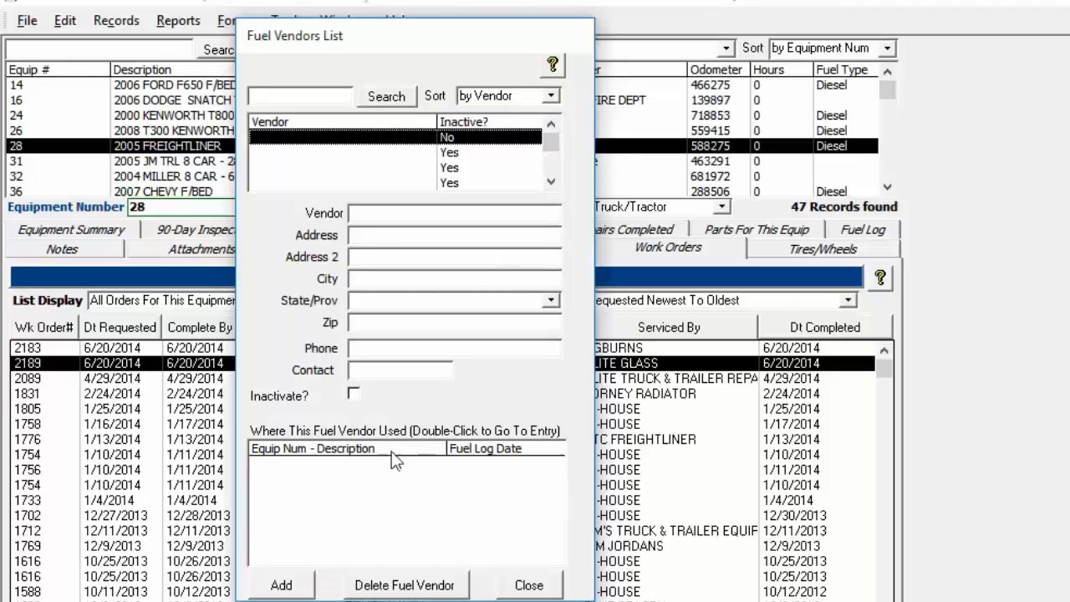
- Select the vendor FLASHMART, move the Fuel Vendors List off the main form, and go to its fuel log entry for the 2014 KENWORTH T370
left_click(554, 182)
left_click(555, 182)
left_click(555, 182)
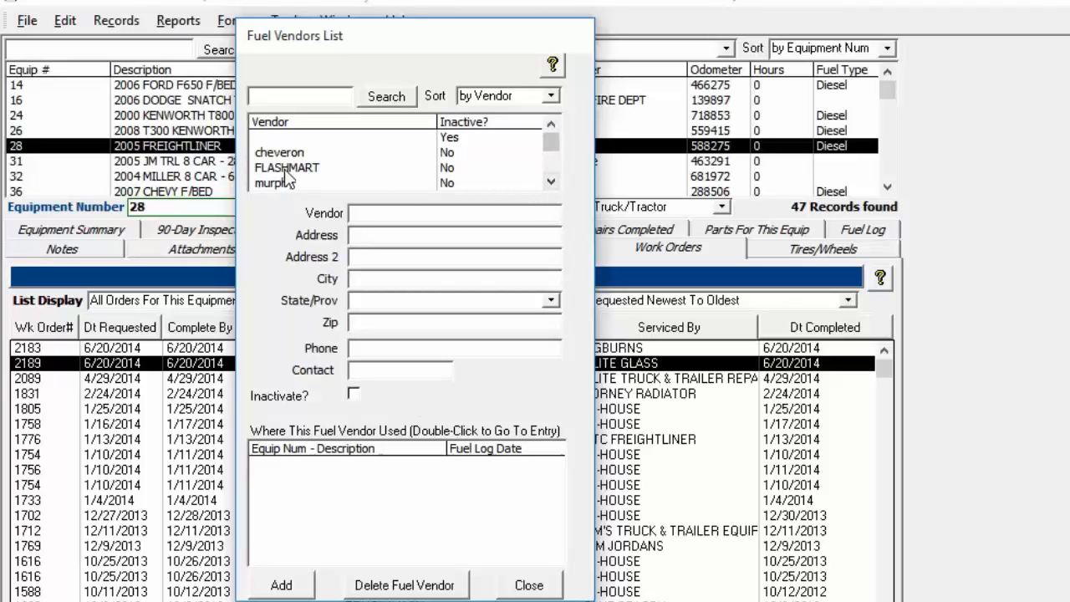
left_click(285, 172)
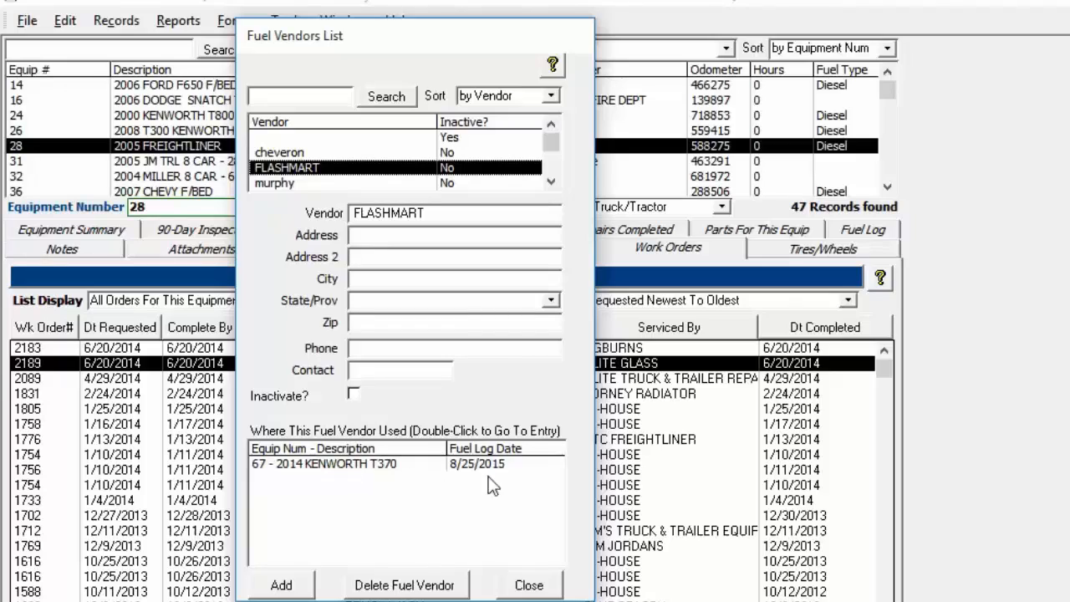
left_click_drag(379, 49, 1049, 84)
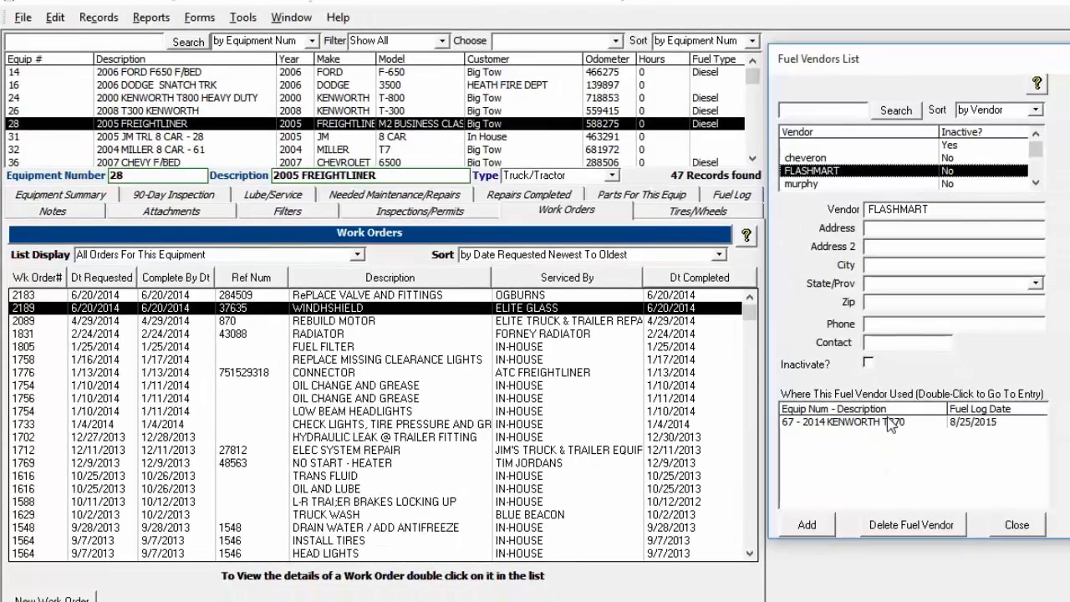
double_click(937, 443)
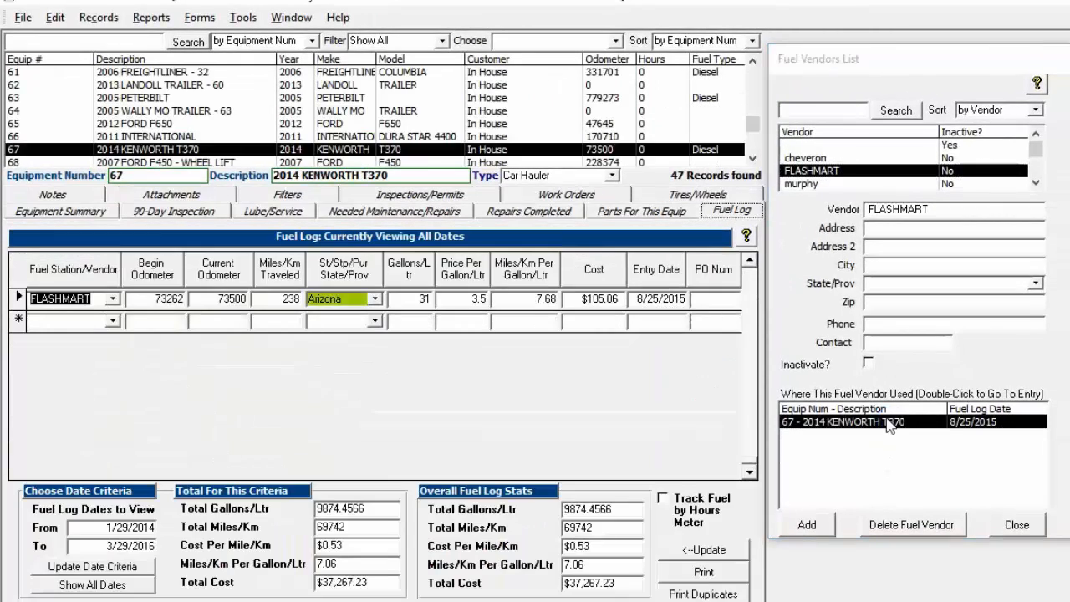
- Scroll the vendor list, move the Fuel Vendors List window over the fuel log, and close it
left_click(1036, 184)
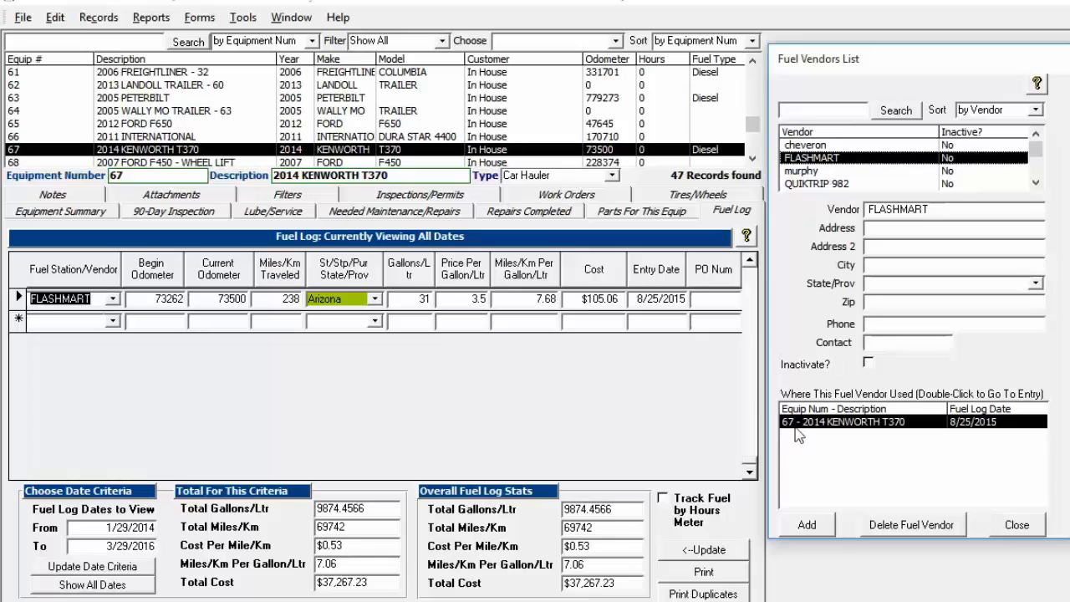
left_click_drag(840, 68, 288, 101)
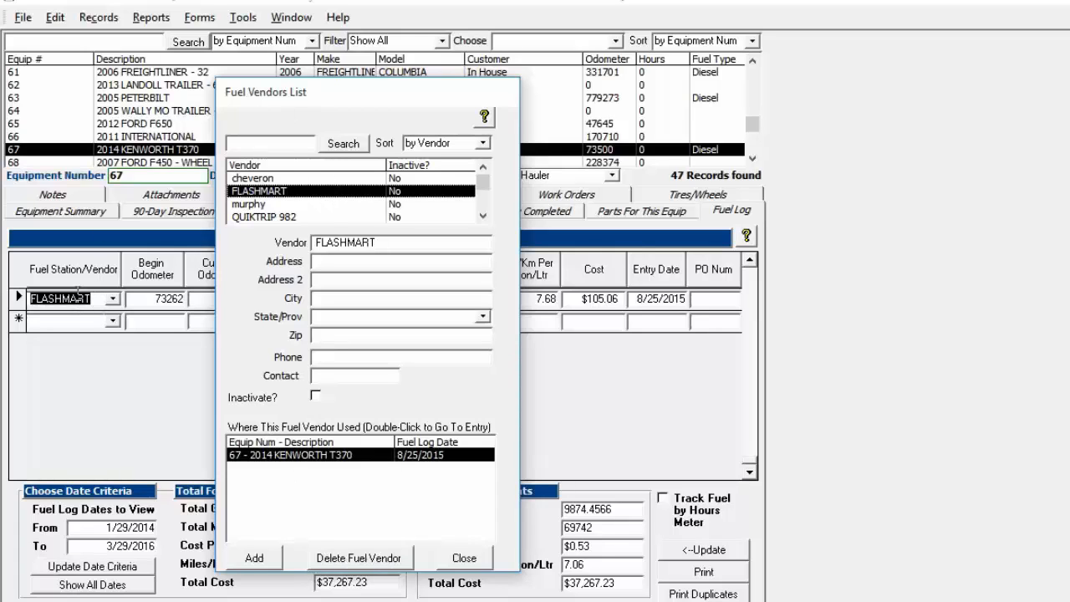
left_click_drag(303, 99, 461, 82)
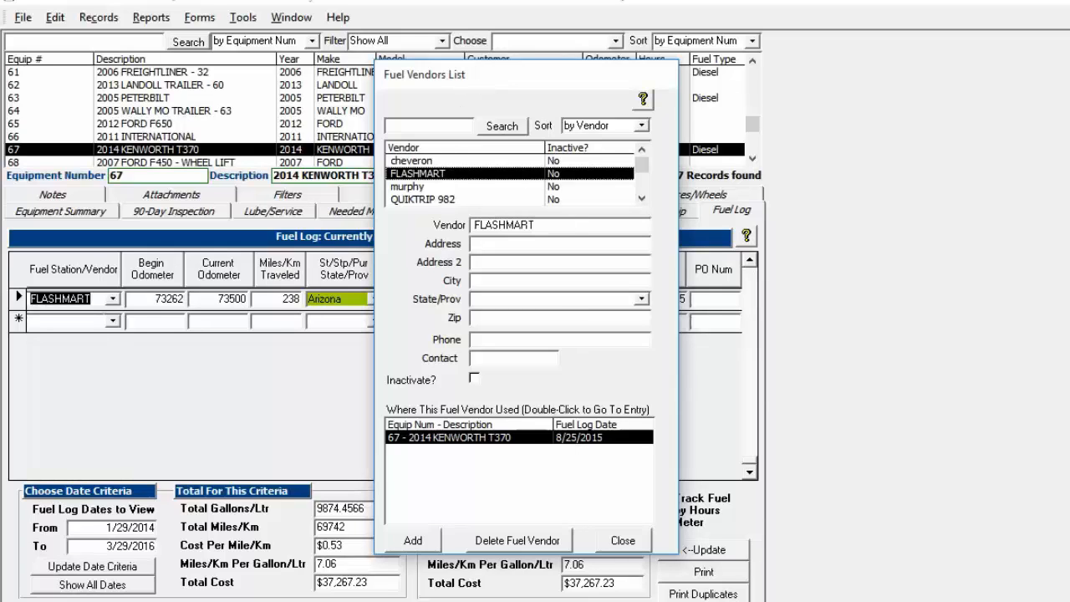
key("Escape")
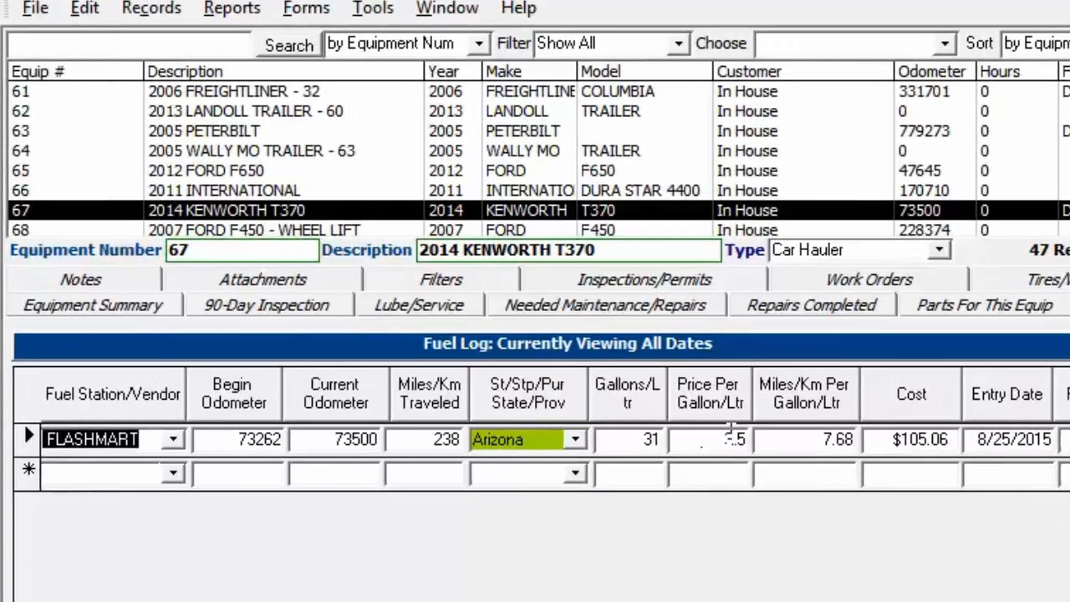
- Set the price per gallon of the FLASHMART fuel log entry to 3.65
left_click(631, 406)
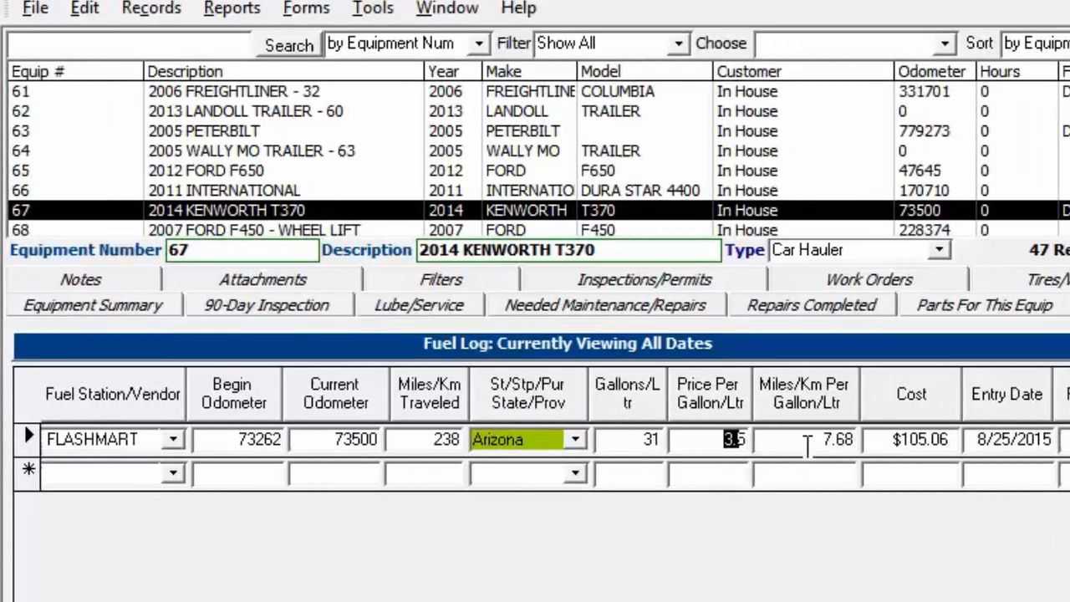
left_click(711, 438)
double_click(719, 438)
left_click_drag(896, 439, 950, 439)
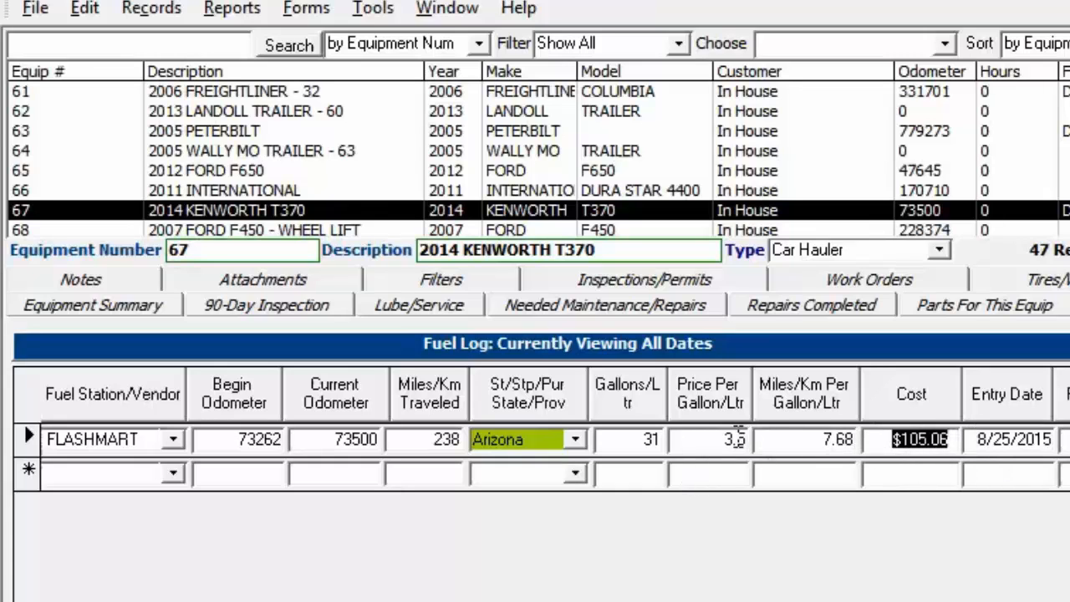
left_click_drag(719, 439, 746, 439)
left_click_drag(890, 439, 958, 441)
left_click(724, 442)
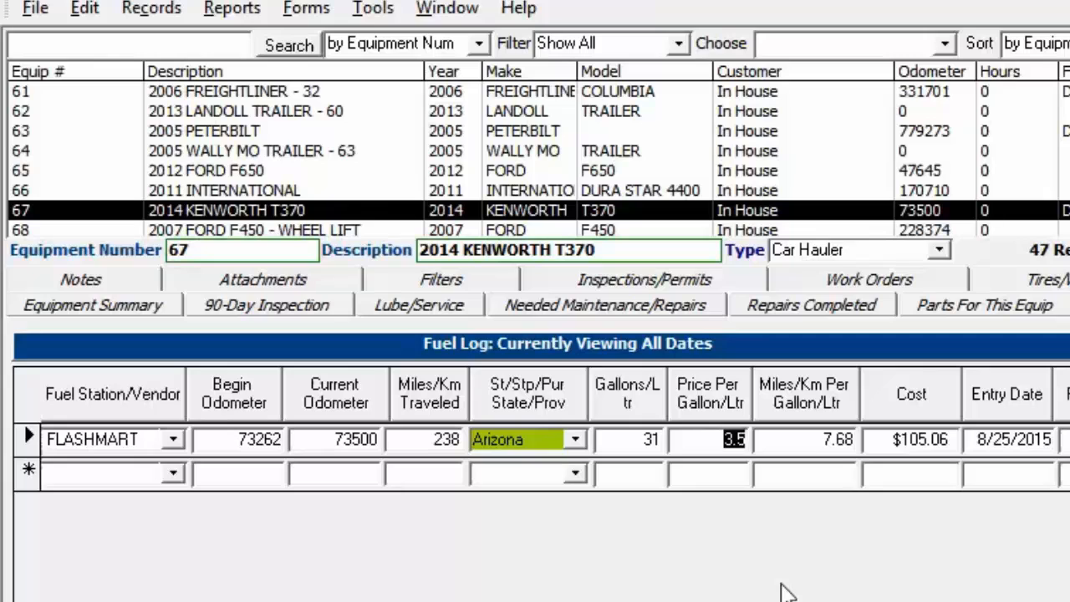
type("3.65")
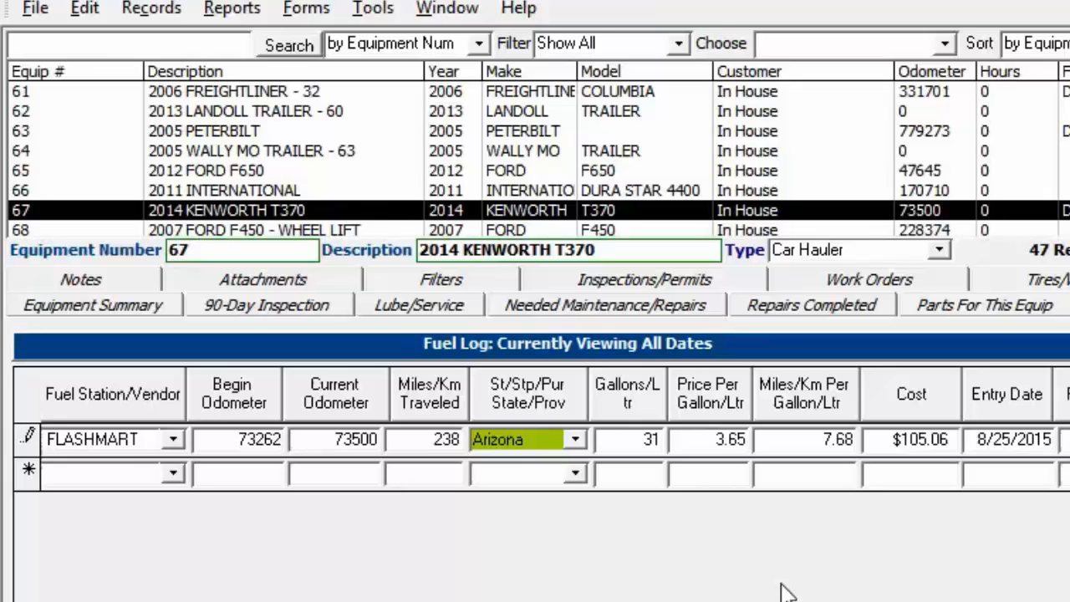
key("Tab")
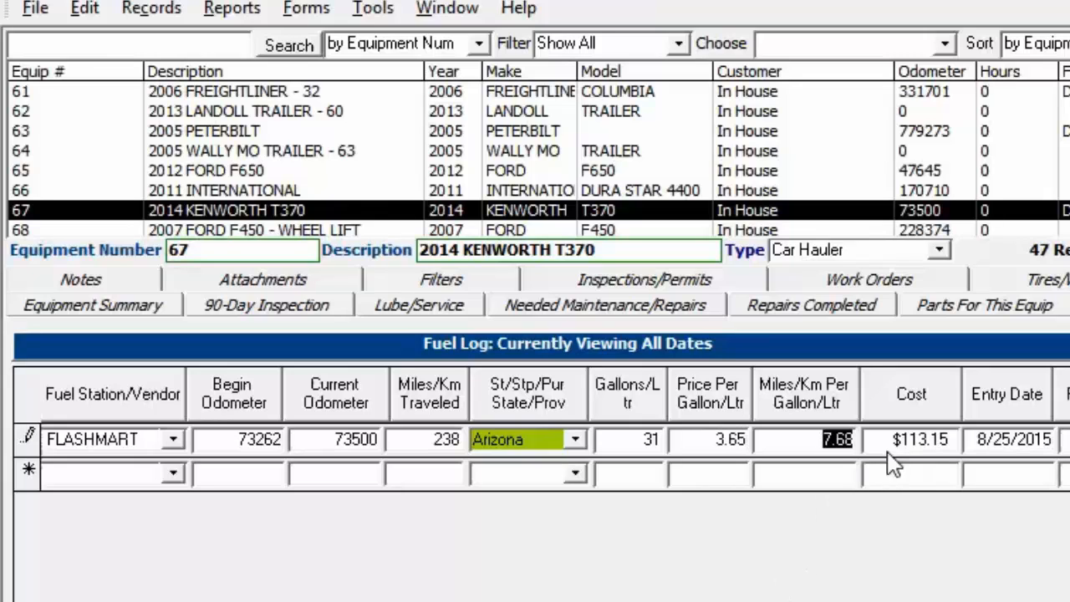
- Check the entry's cost and miles per gallon, and set its gallons to 32
left_click_drag(891, 440, 943, 506)
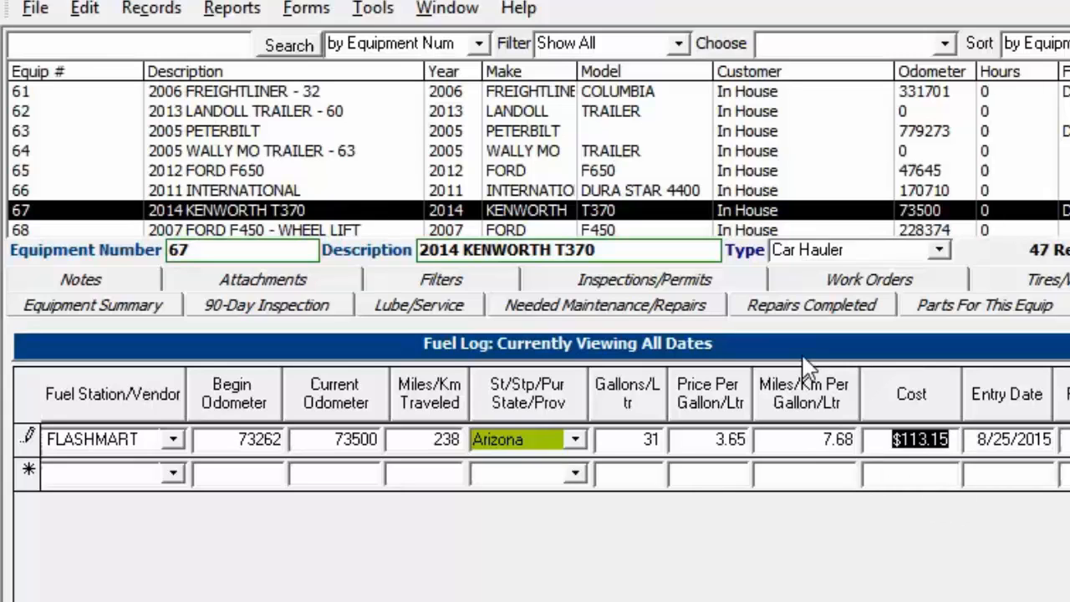
left_click_drag(828, 440, 858, 439)
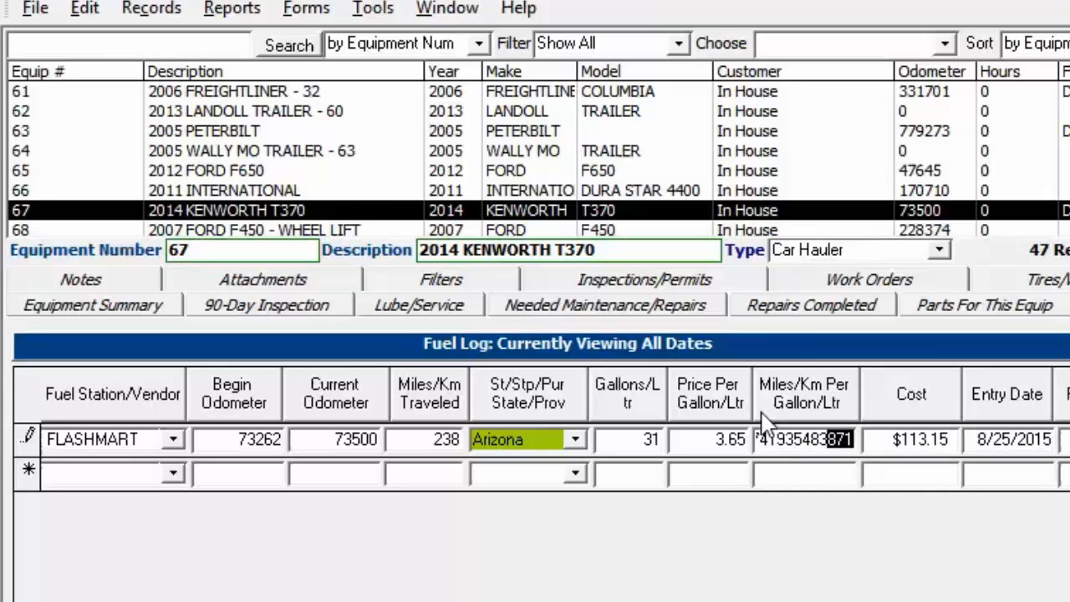
double_click(657, 439)
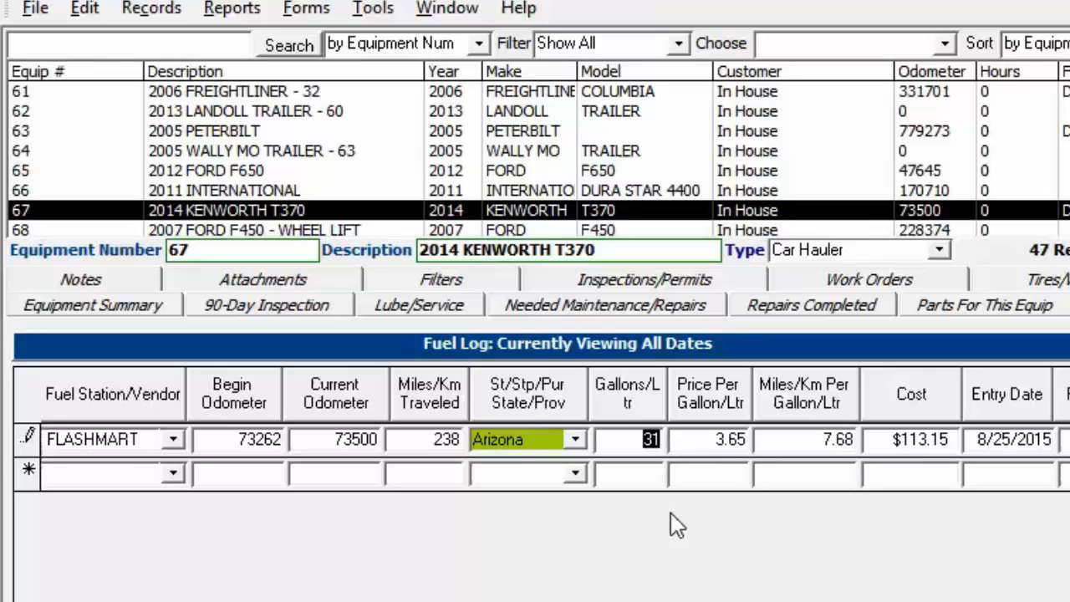
type("32")
key("Tab")
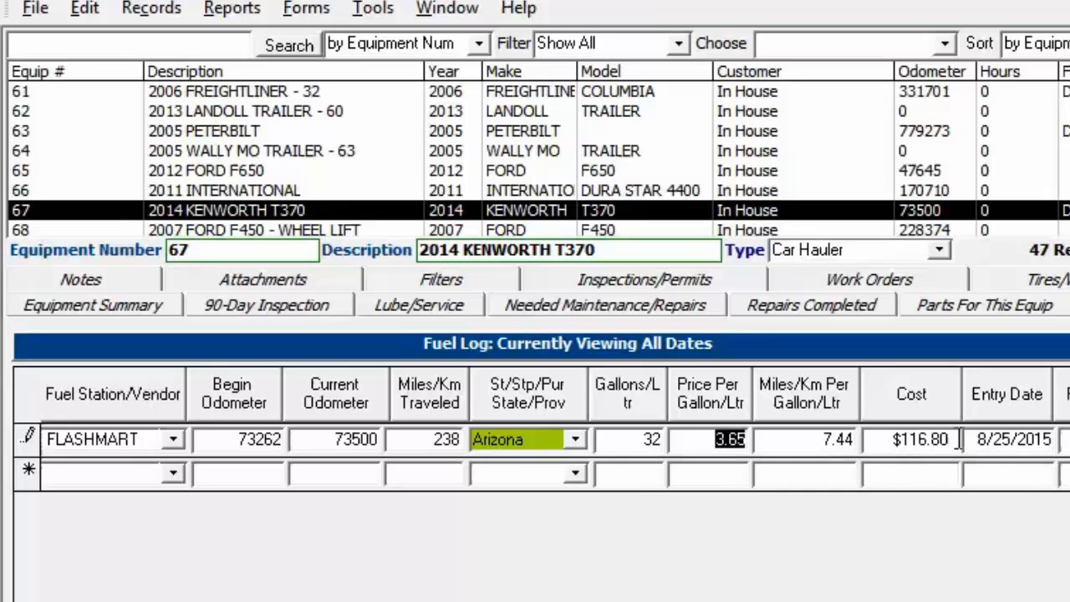
- Override the FLASHMART entry's cost with 120.00, save the row, and check its gallons and price per gallon
left_click_drag(957, 441, 869, 439)
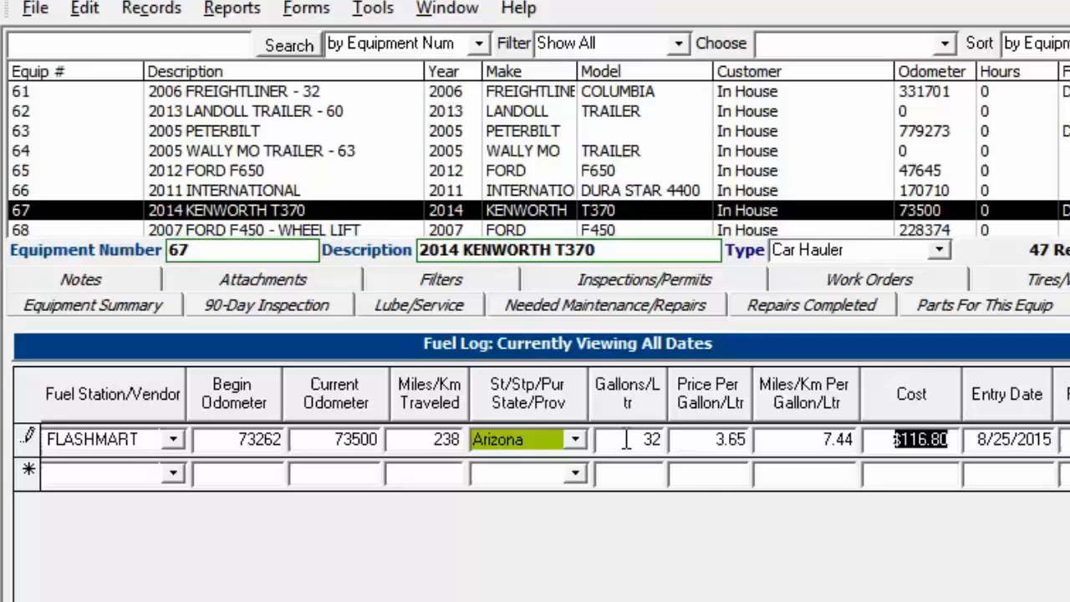
left_click_drag(640, 441, 740, 441)
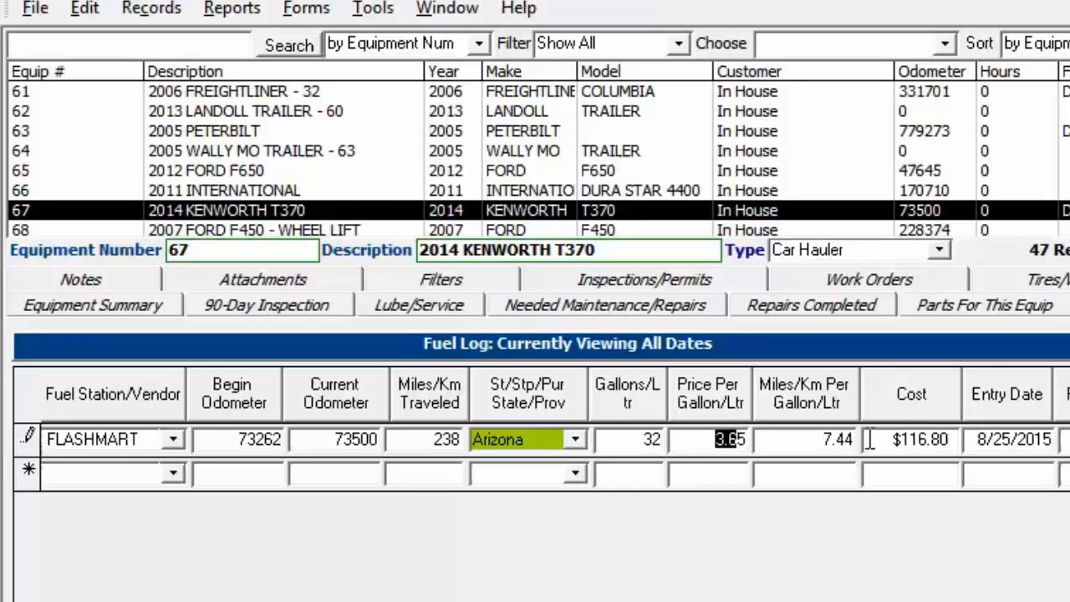
left_click_drag(890, 440, 945, 443)
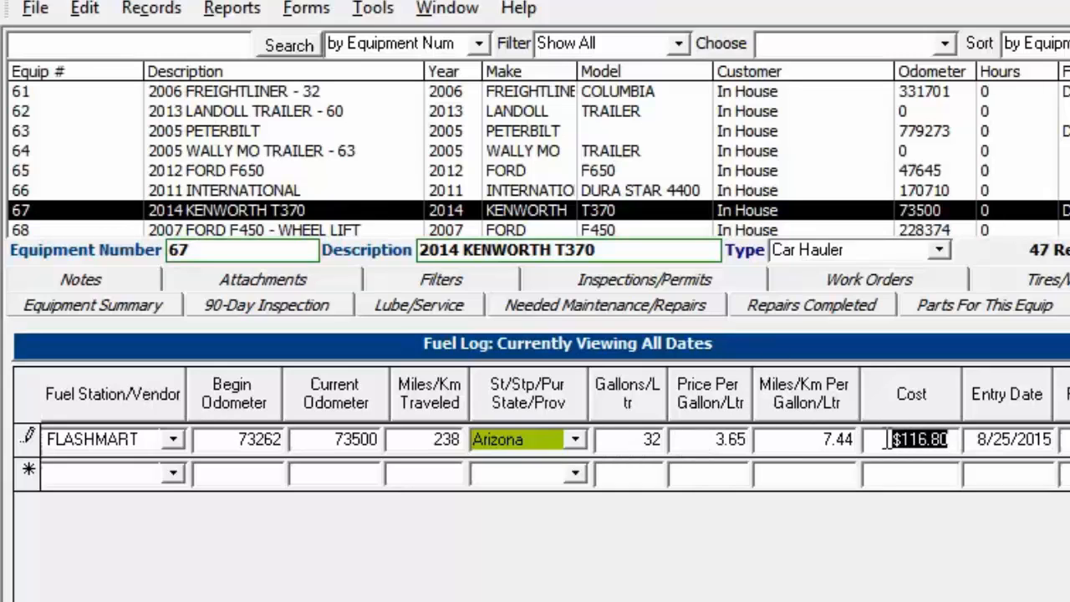
type("12")
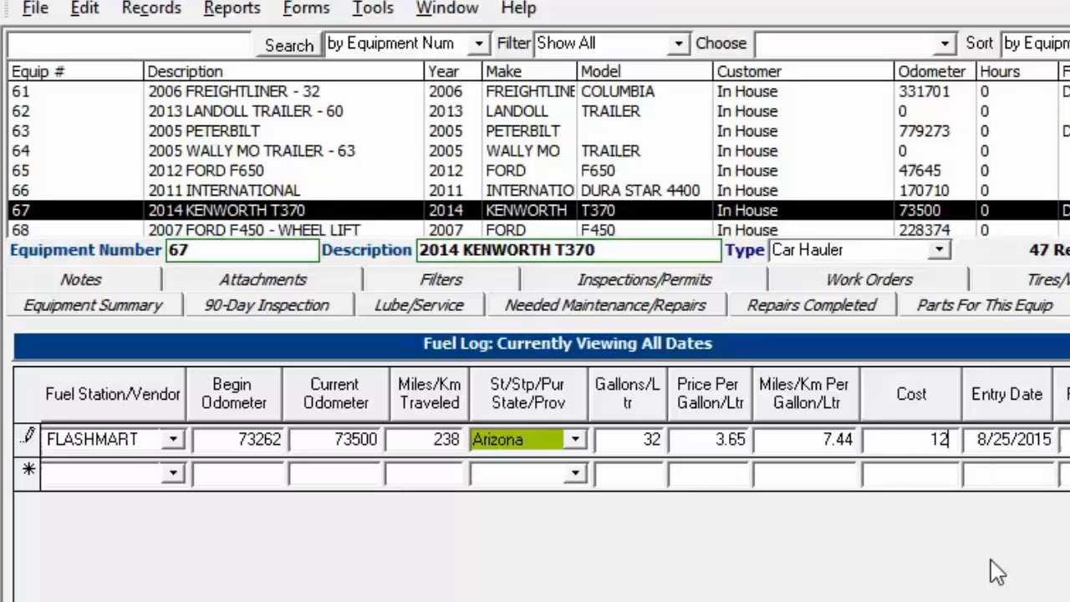
type("0.00")
left_click(893, 476)
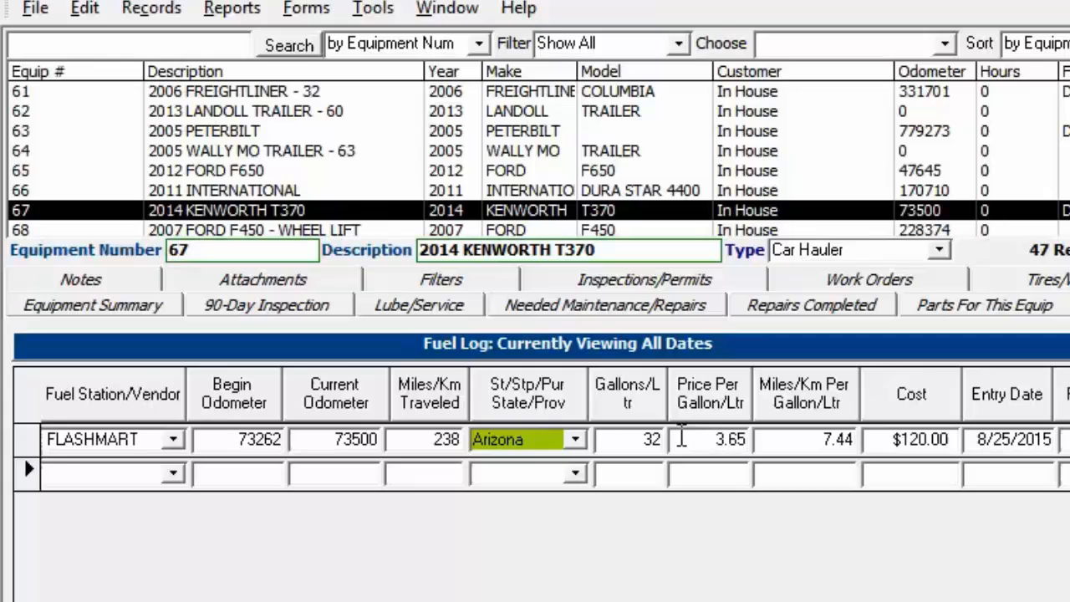
left_click(633, 439)
left_click_drag(715, 439, 753, 439)
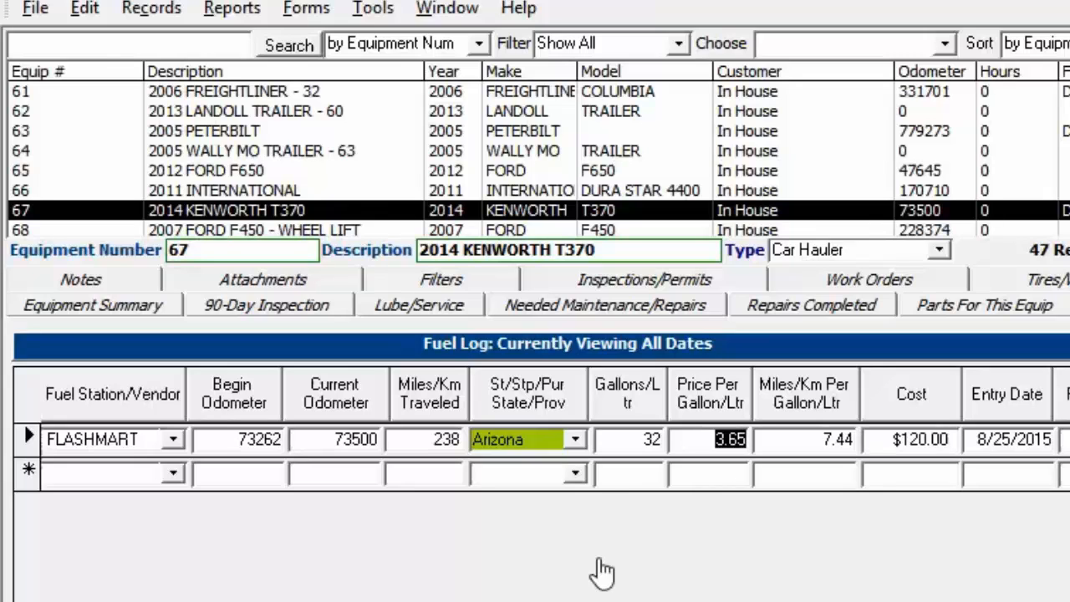
- Show the work orders of the 2014 KENWORTH T370, and view and close the My Company Information form
left_click(872, 284)
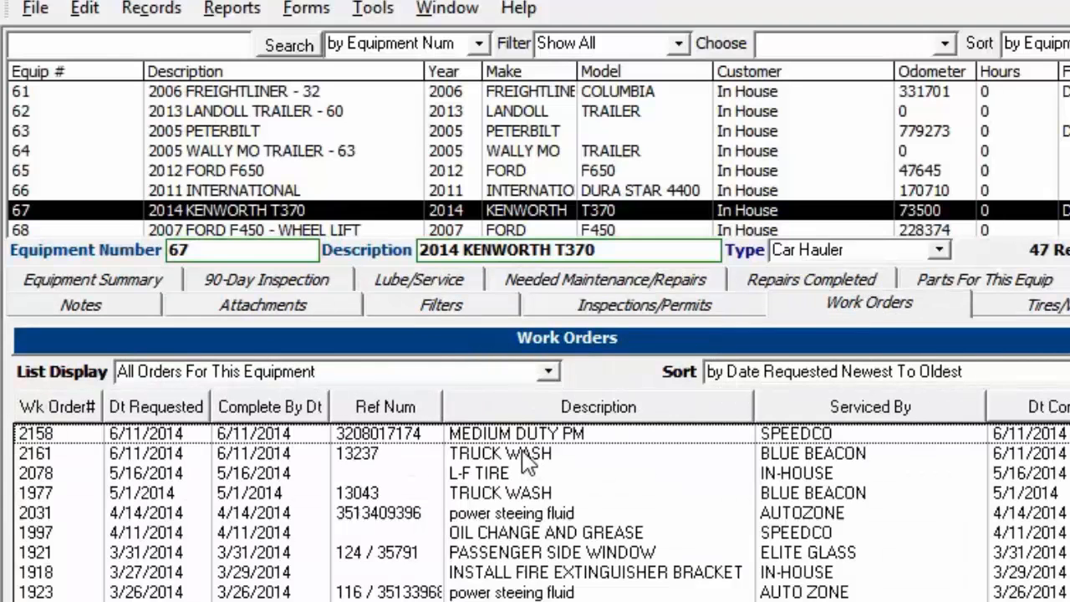
left_click(36, 10)
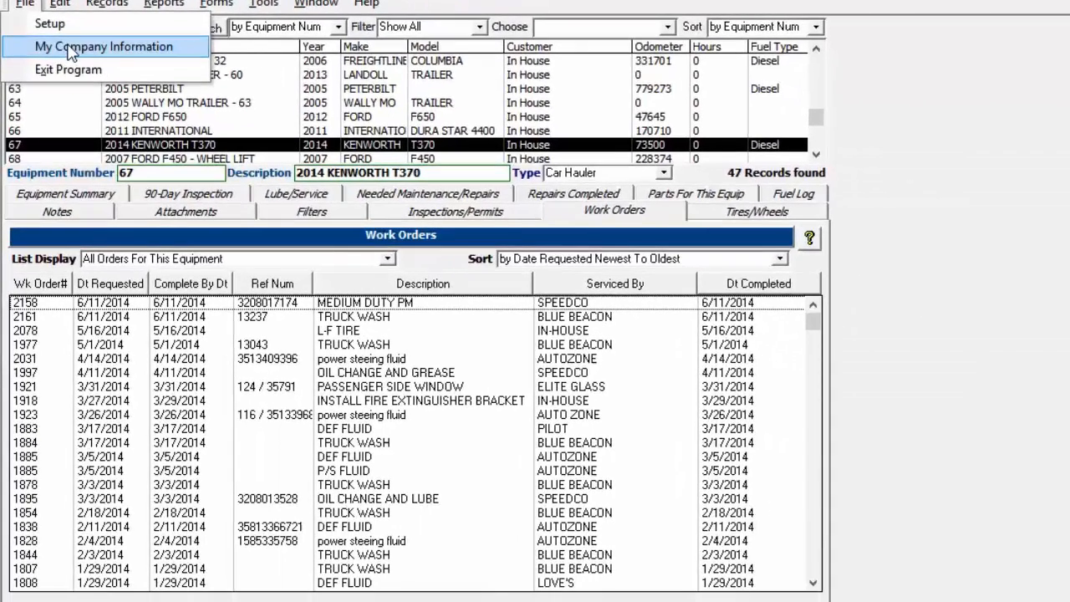
left_click(72, 47)
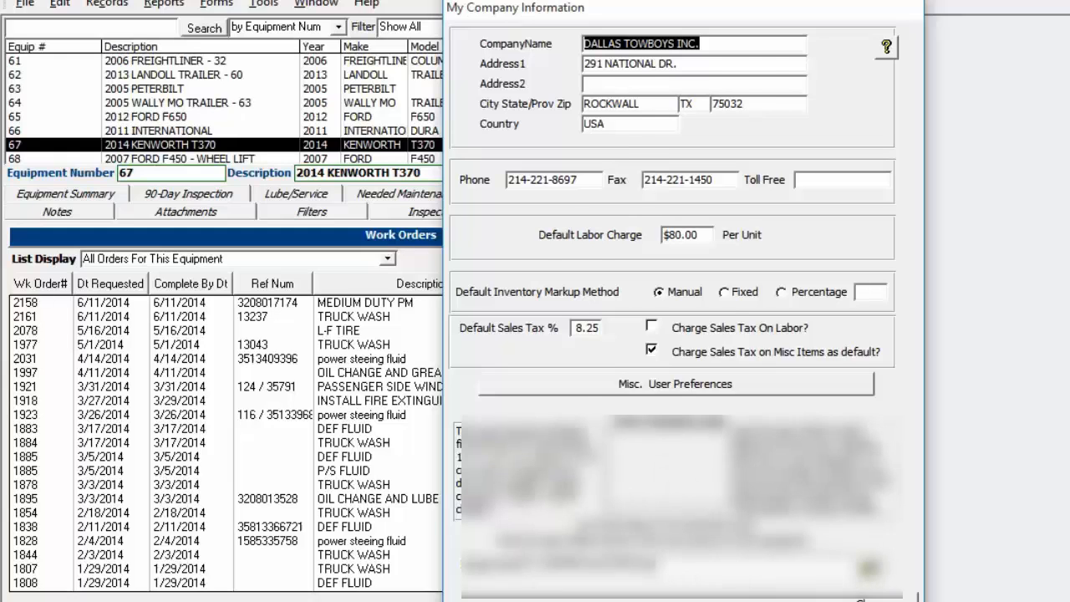
left_click(868, 568)
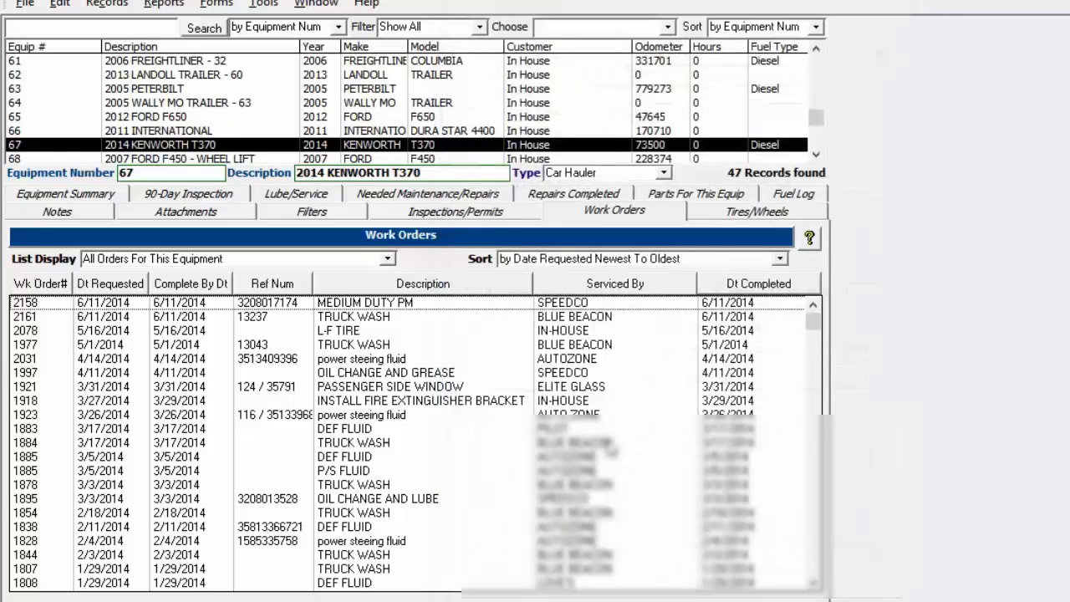
- Open the MEDIUM DUTY PM work order, preview its printout without the Invoice title, and close the preview
double_click(410, 306)
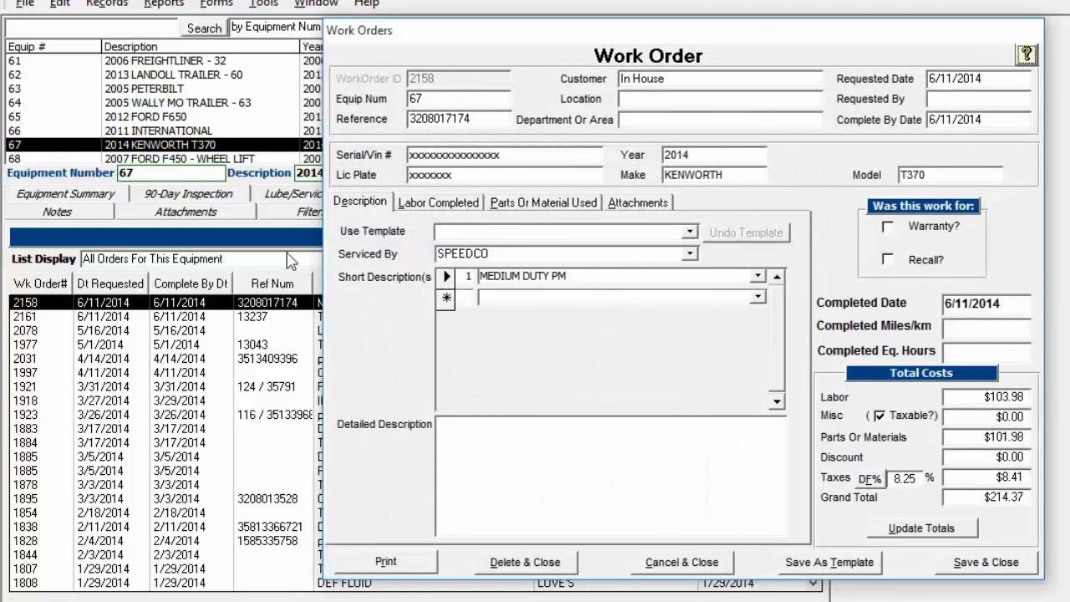
left_click(390, 560)
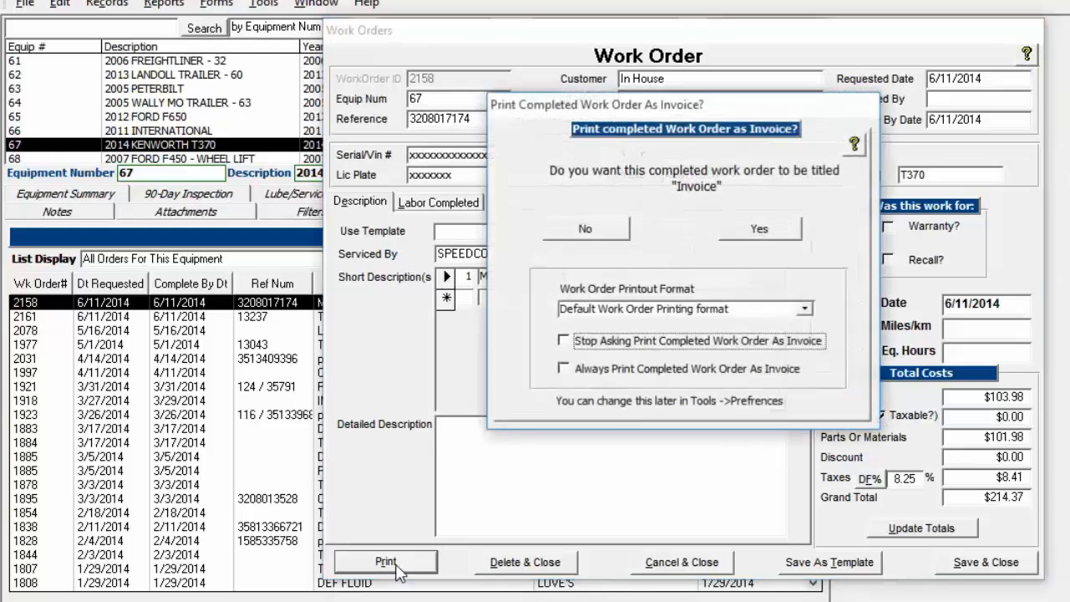
left_click(590, 230)
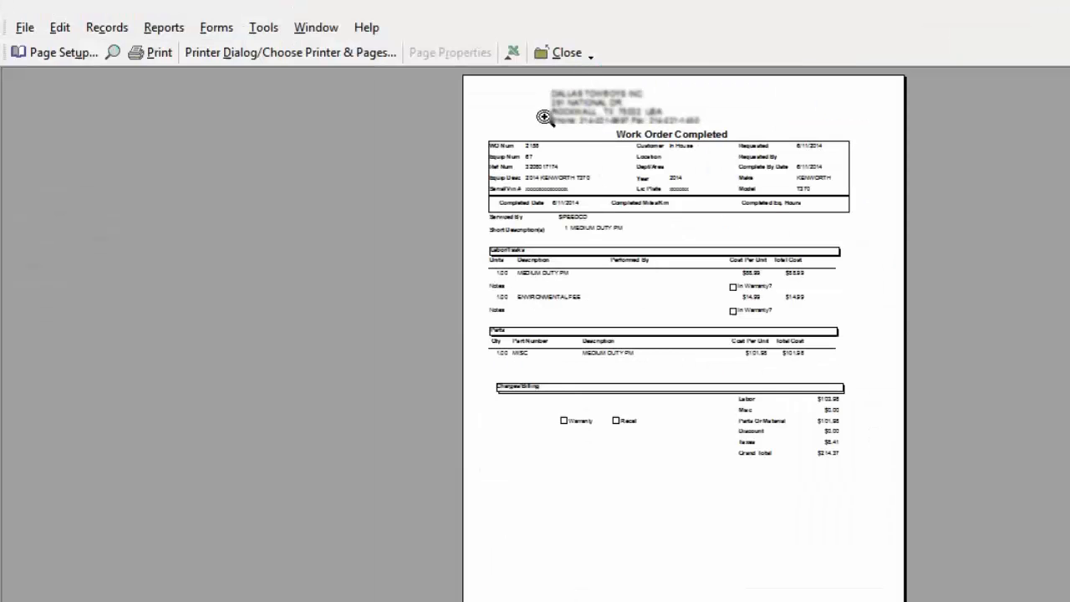
left_click(565, 54)
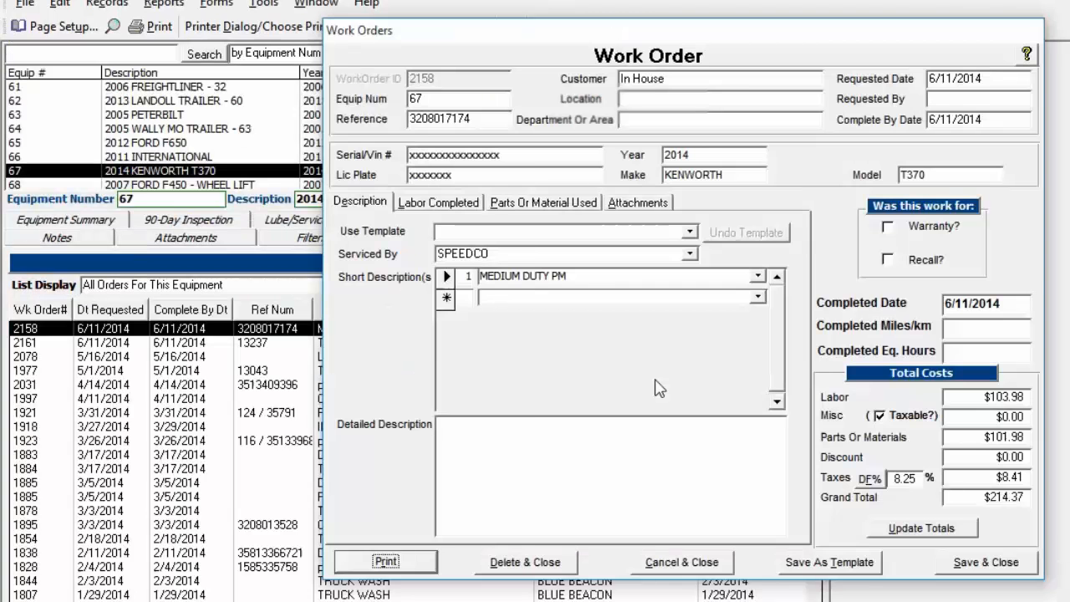